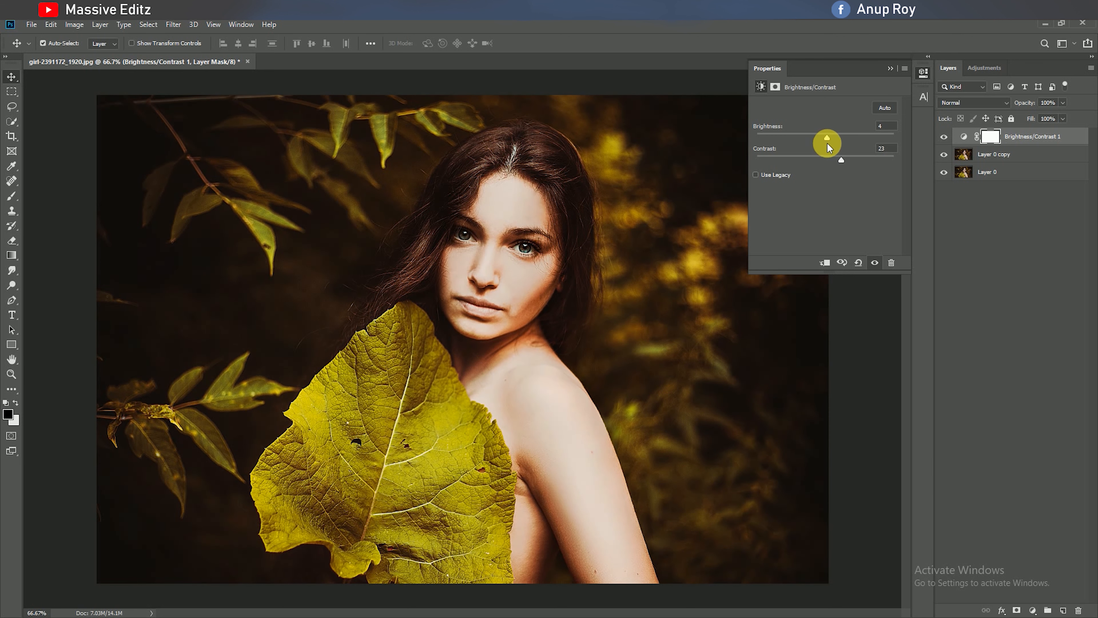
Add a Curves adjustment layer and bend the RGB curve slightly downward in the lower midtones to darken them.
{"action": "left_click", "coordinate": [885, 59]}
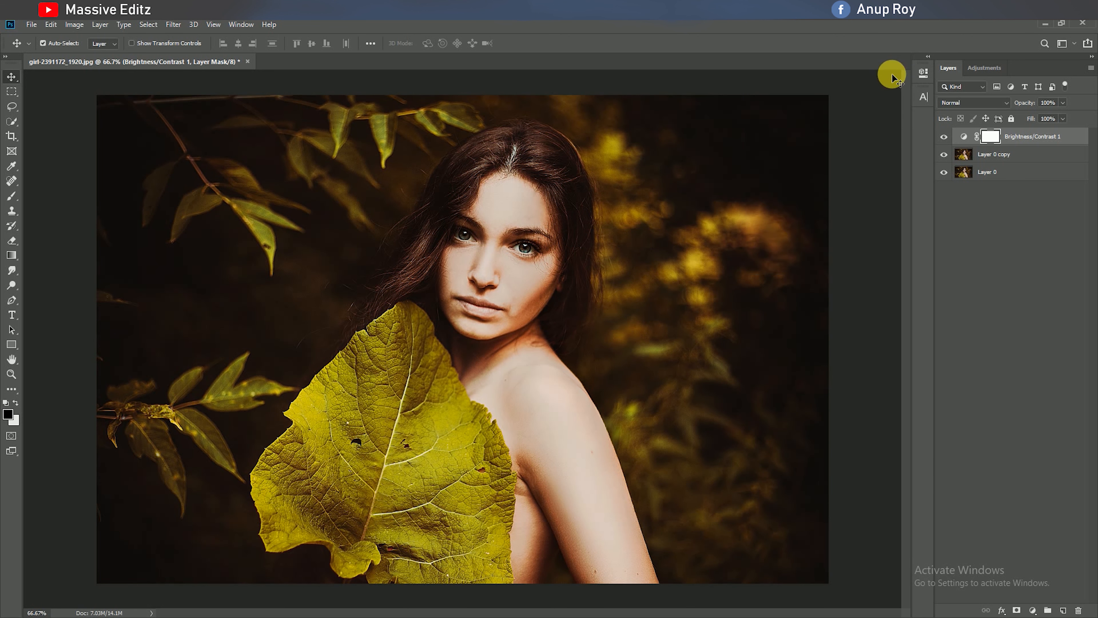
{"action": "left_click", "coordinate": [1034, 610]}
{"action": "left_click", "coordinate": [1035, 467]}
{"action": "left_click", "coordinate": [816, 216]}
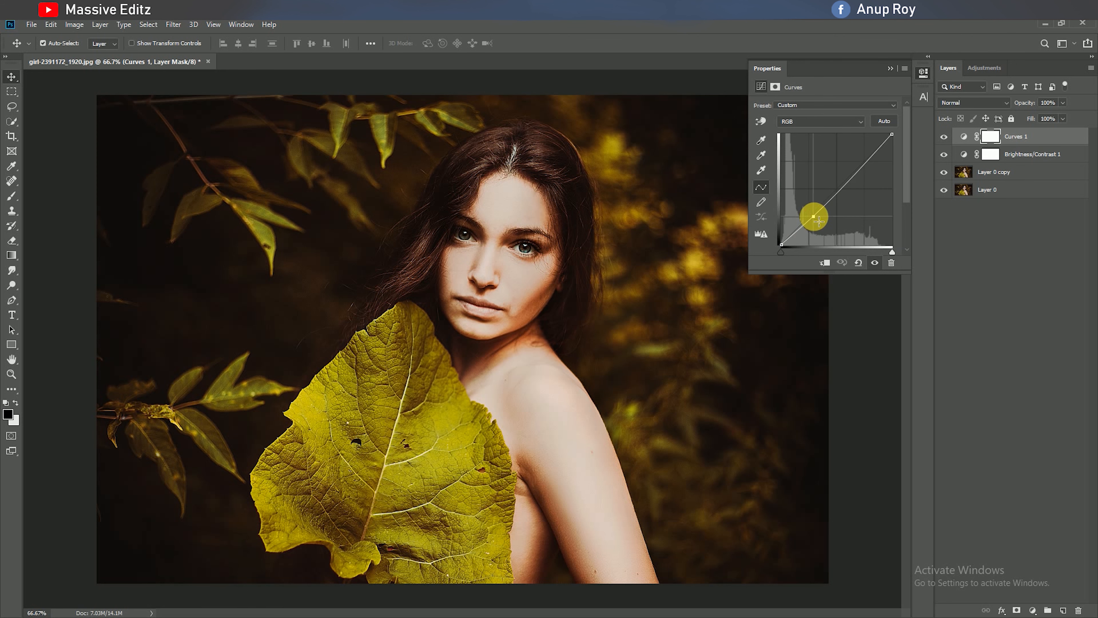
{"action": "left_click_drag", "start_coordinate": [829, 217], "coordinate": [805, 238]}
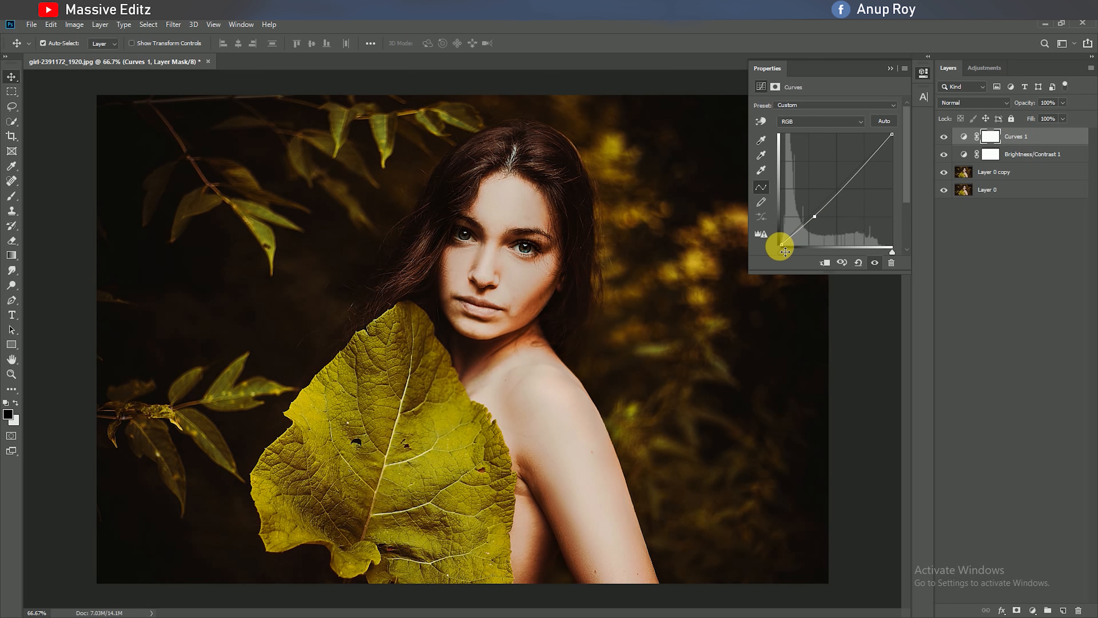
{"action": "left_click", "coordinate": [890, 67]}
Add a Levels adjustment layer above Curves and set its midtone input level to 0.82.
{"action": "left_click", "coordinate": [1033, 610]}
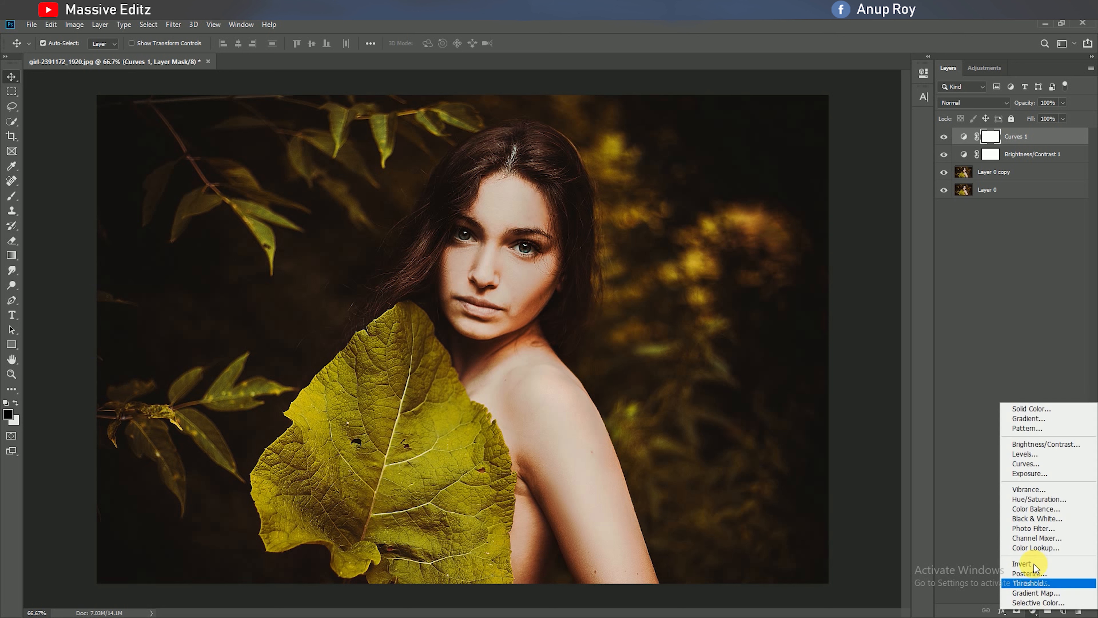
{"action": "left_click", "coordinate": [1050, 454]}
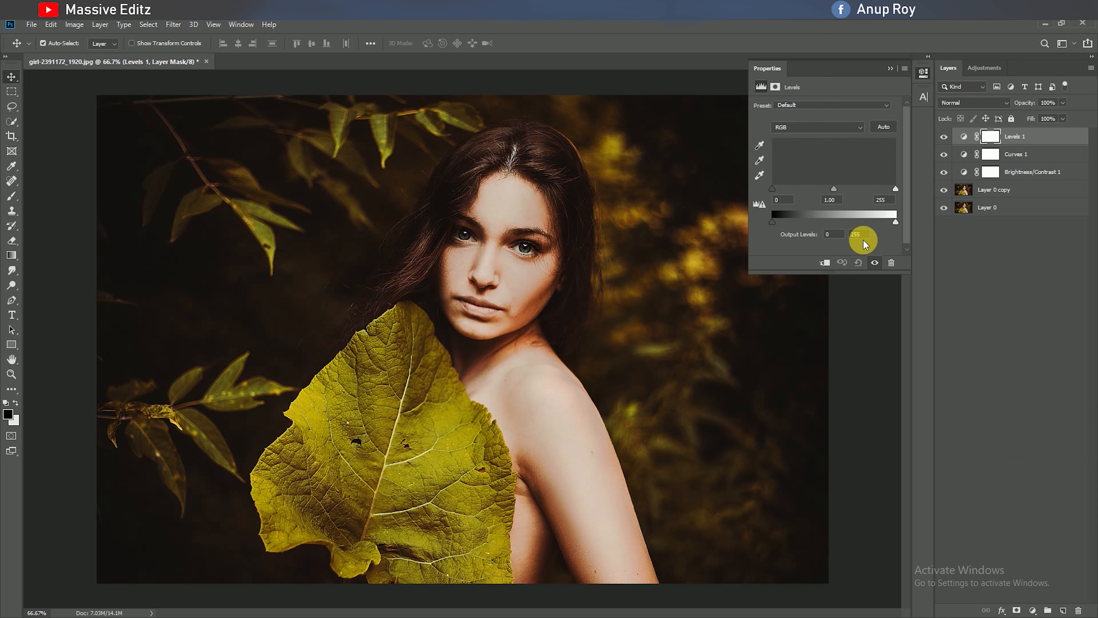
{"action": "left_click_drag", "start_coordinate": [843, 191], "coordinate": [842, 192]}
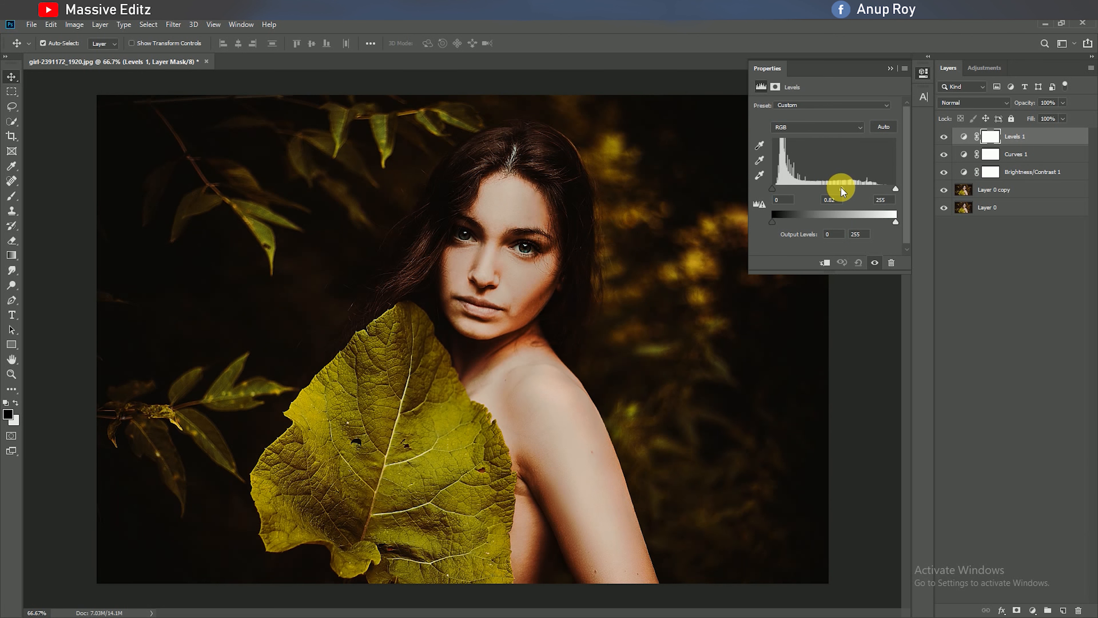
{"action": "left_click", "coordinate": [890, 68]}
Stamp all visible layers into a new layer and apply Camera Raw with Temperature +3, Exposure +0.15 and Clarity +14.
{"action": "key", "text": "ctrl+alt+shift+e"}
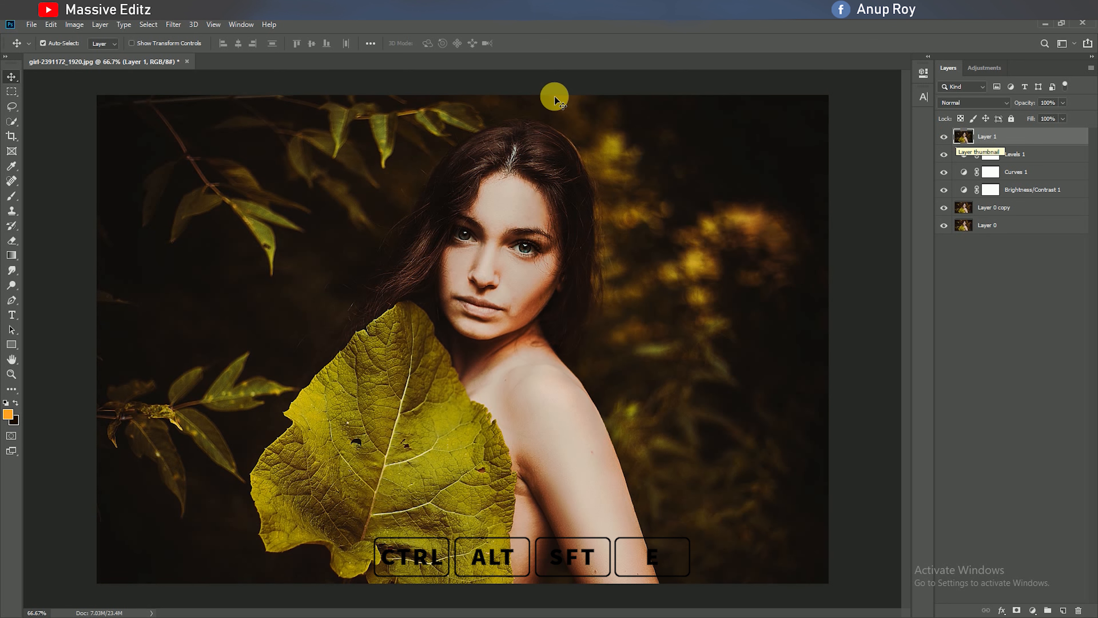
{"action": "left_click", "coordinate": [173, 24]}
{"action": "left_click", "coordinate": [179, 92]}
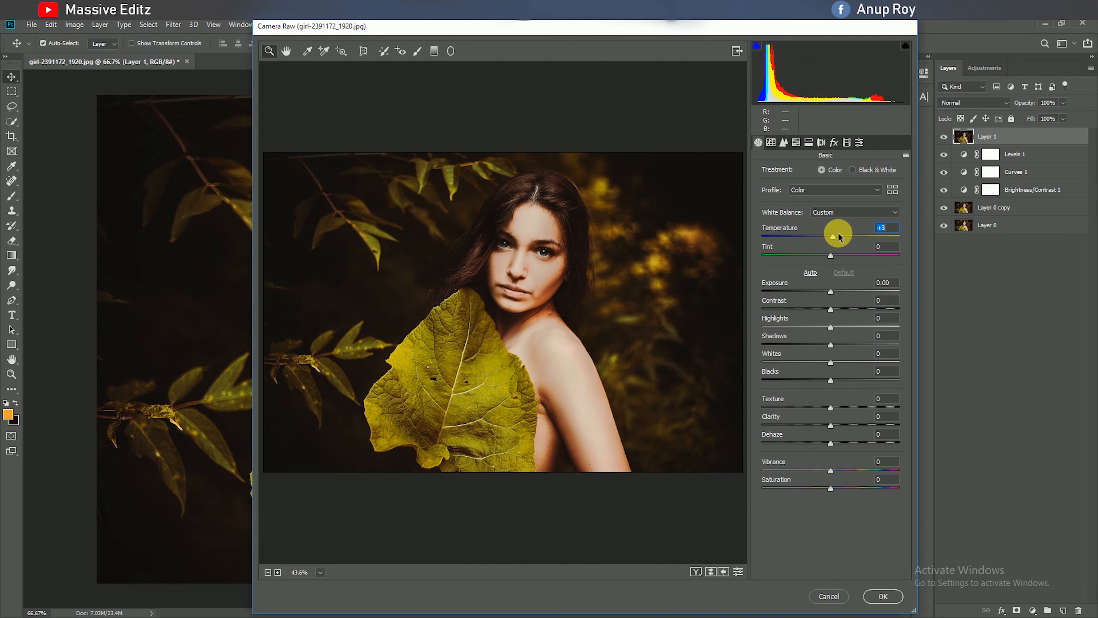
{"action": "left_click_drag", "start_coordinate": [831, 293], "coordinate": [833, 295]}
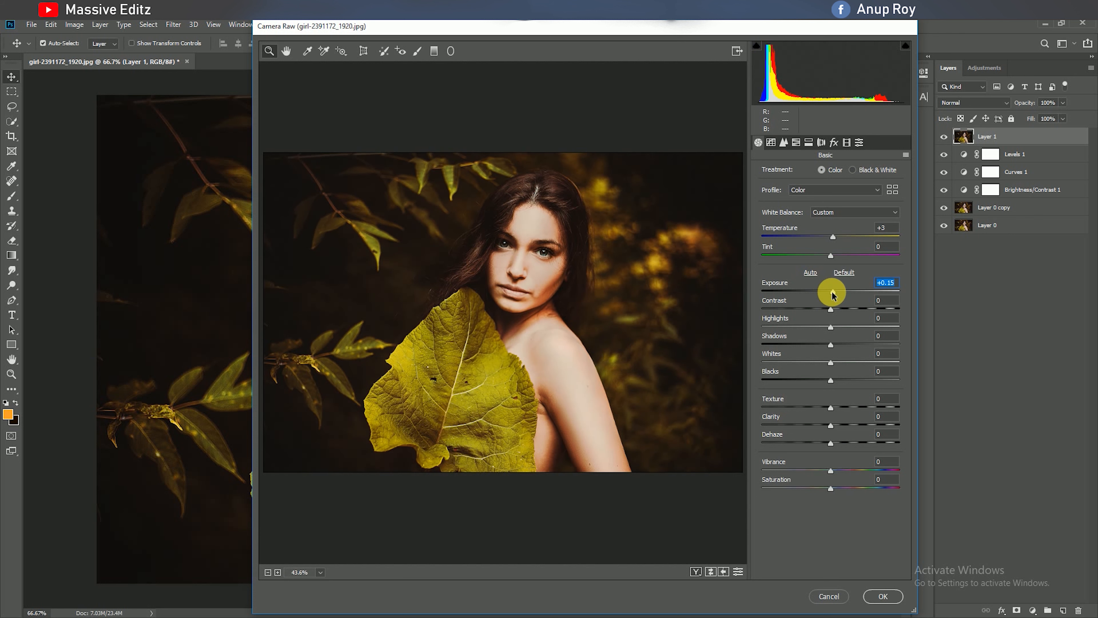
{"action": "left_click_drag", "start_coordinate": [834, 426], "coordinate": [841, 428]}
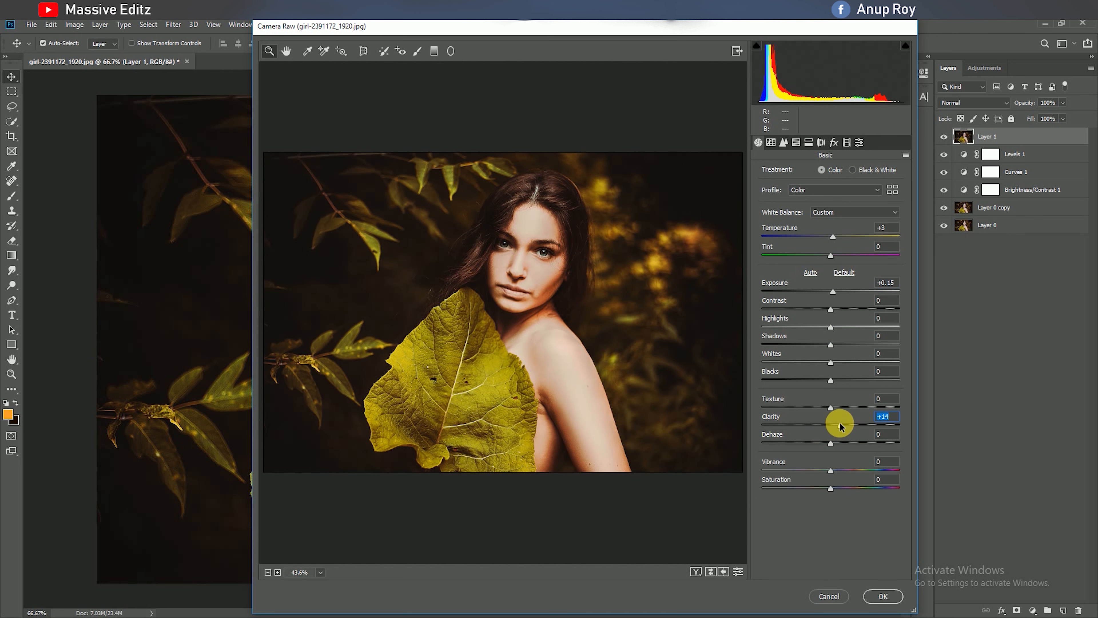
{"action": "left_click", "coordinate": [882, 596]}
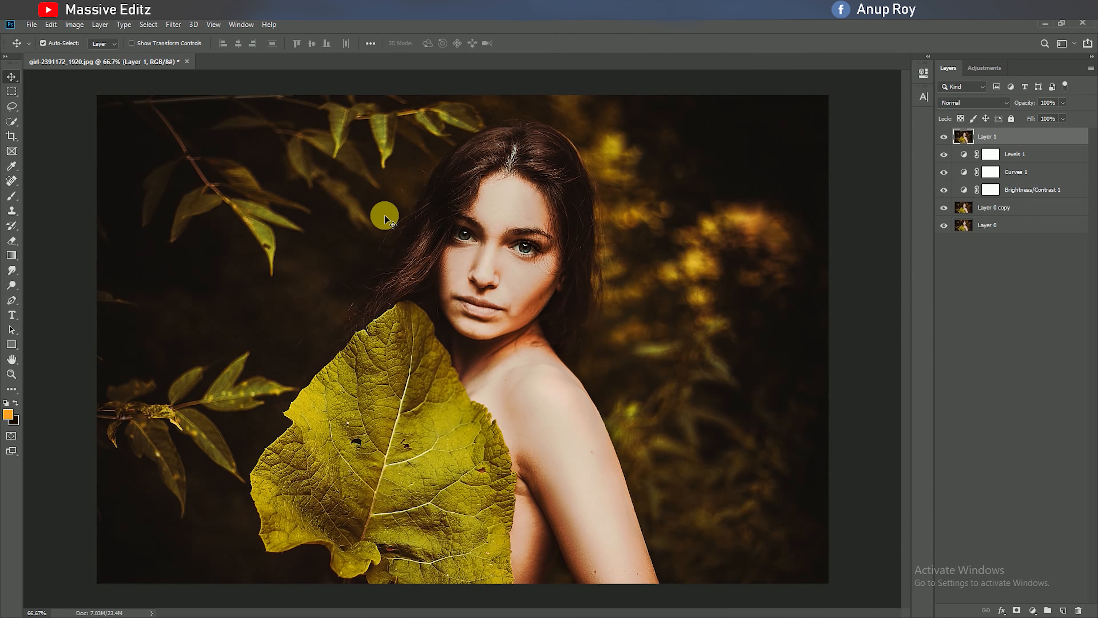
Smooth the woman's skin on the stamped layer with the SkinFiner filter at its default settings, checking the face at 1:1.
{"action": "left_click", "coordinate": [174, 24]}
{"action": "mouse_move", "coordinate": [196, 280]}
{"action": "left_click", "coordinate": [333, 280]}
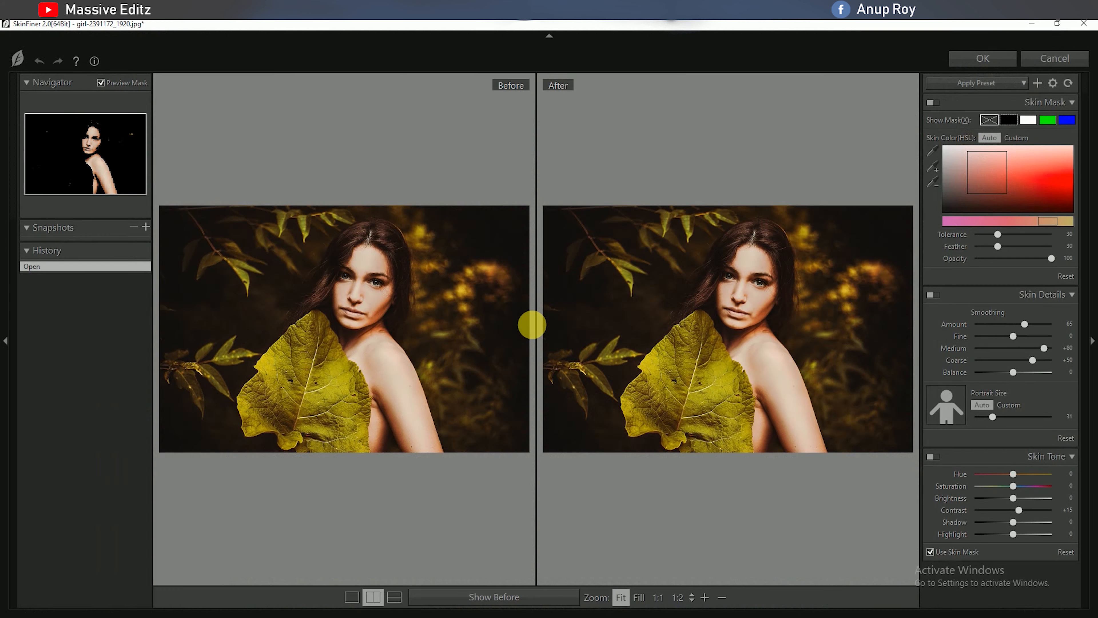
{"action": "left_click", "coordinate": [740, 318]}
{"action": "left_click_drag", "start_coordinate": [790, 319], "coordinate": [760, 252]}
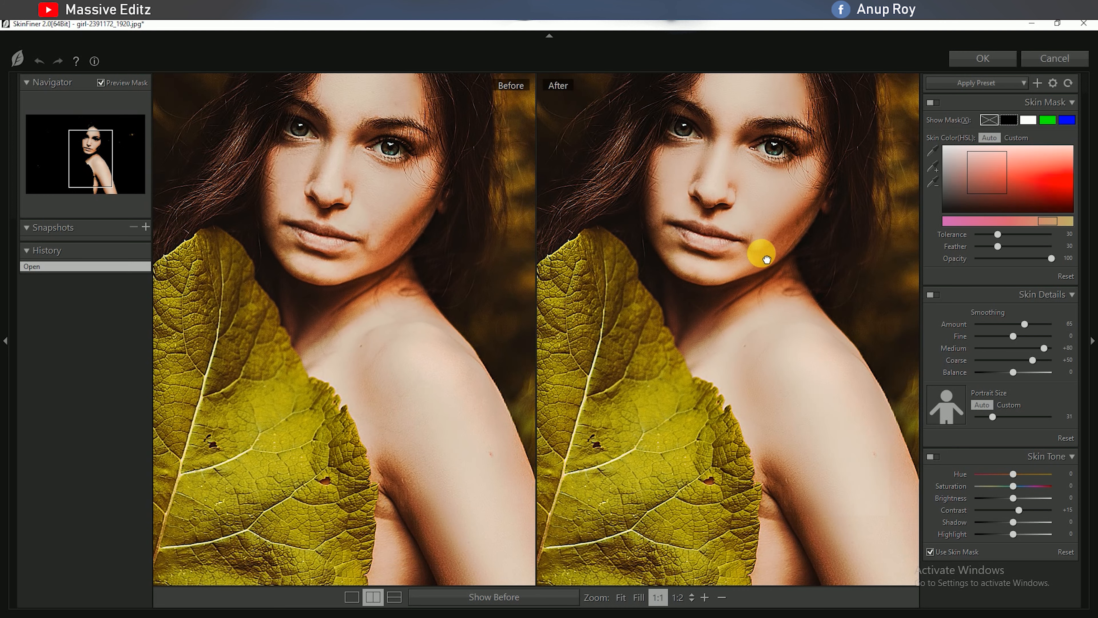
{"action": "left_click", "coordinate": [983, 59]}
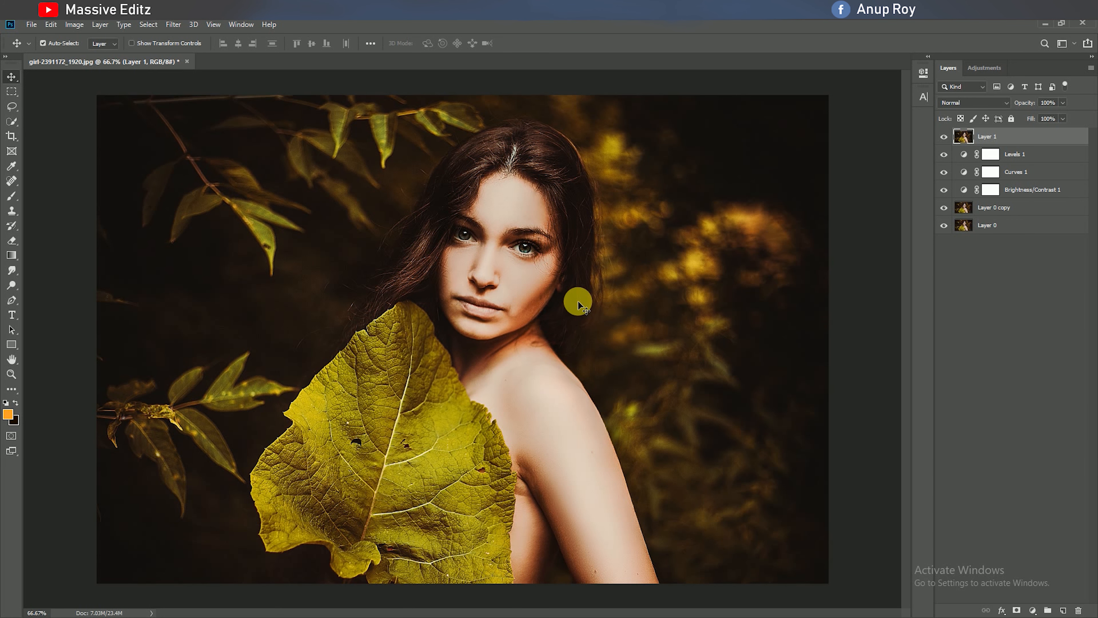
Hide Layer 0 copy and the three adjustment layers, and compare the retouched Layer 1 with the original.
{"action": "left_click_drag", "start_coordinate": [944, 207], "coordinate": [947, 140]}
{"action": "left_click", "coordinate": [946, 137]}
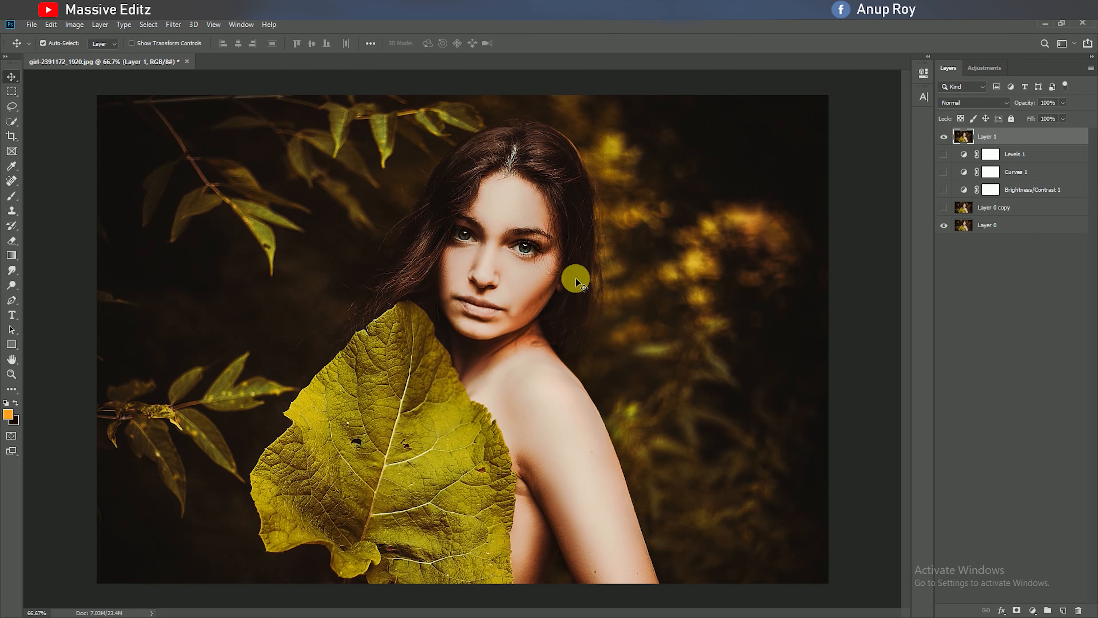
Set the foreground color to an olive green, #779807.
{"action": "left_click", "coordinate": [7, 415]}
{"action": "left_click", "coordinate": [318, 415]}
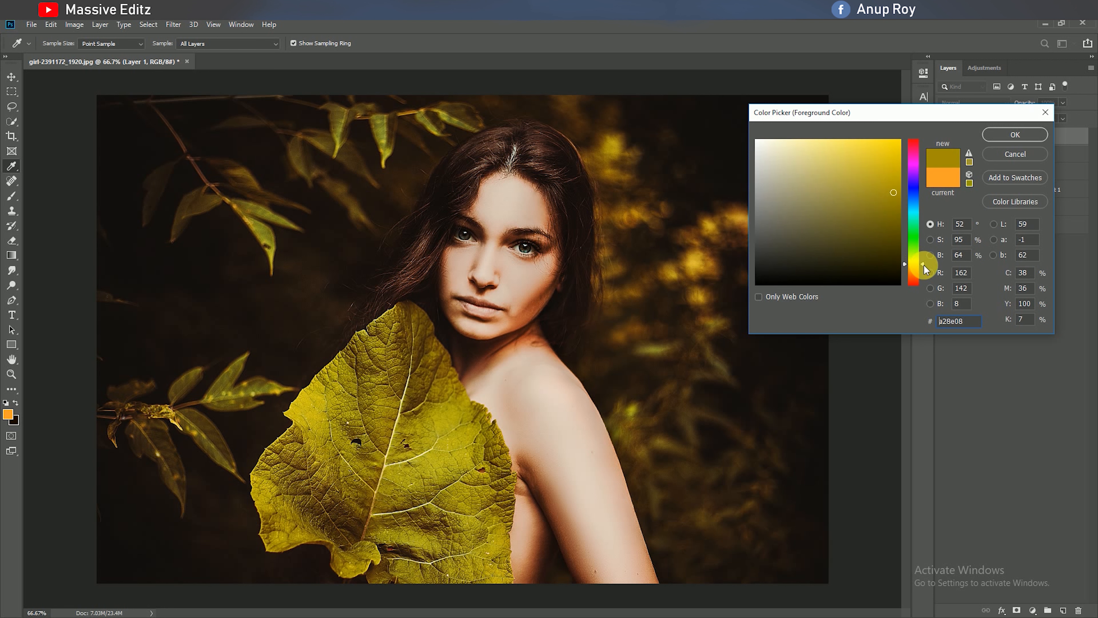
{"action": "left_click_drag", "start_coordinate": [924, 263], "coordinate": [925, 255]}
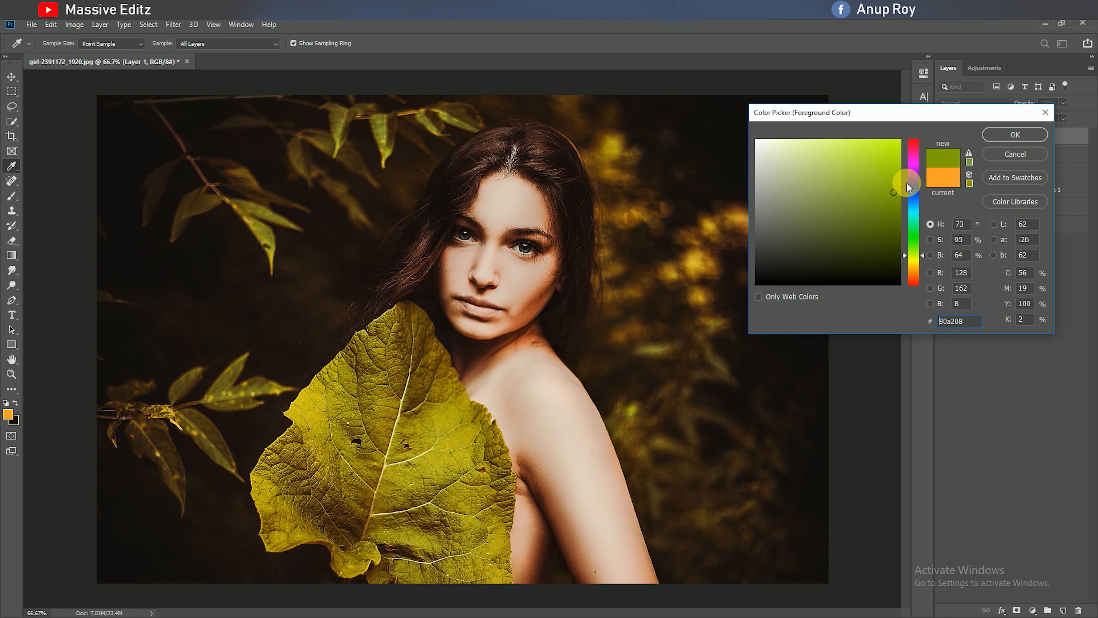
{"action": "left_click", "coordinate": [1004, 135]}
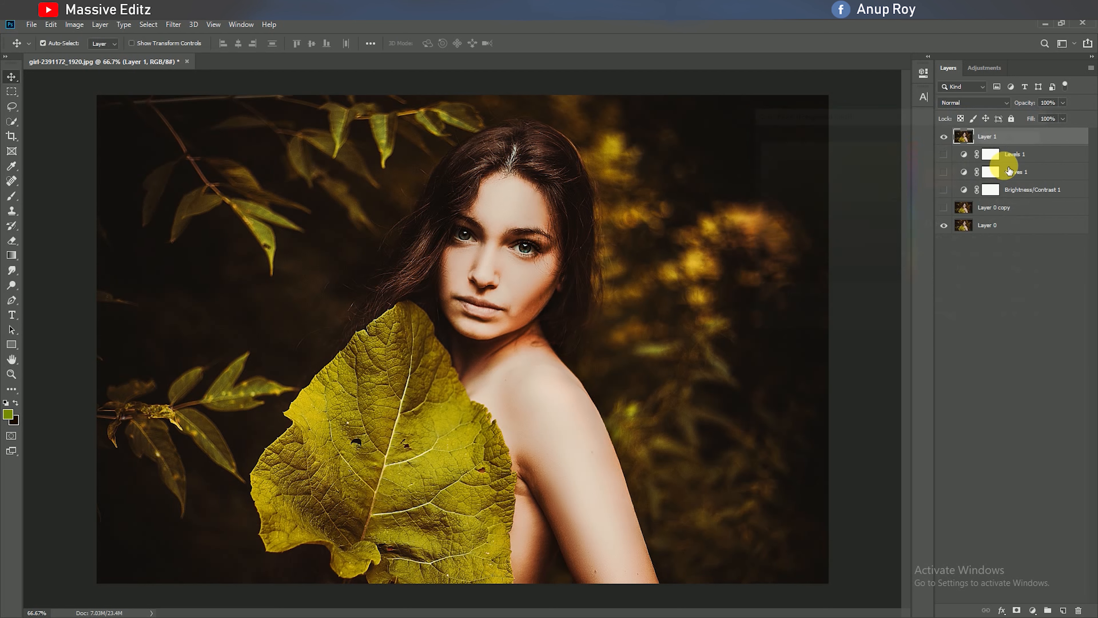
Add a new layer and paint the green over both irises using a small soft brush of about 25 px.
{"action": "left_click", "coordinate": [1063, 610]}
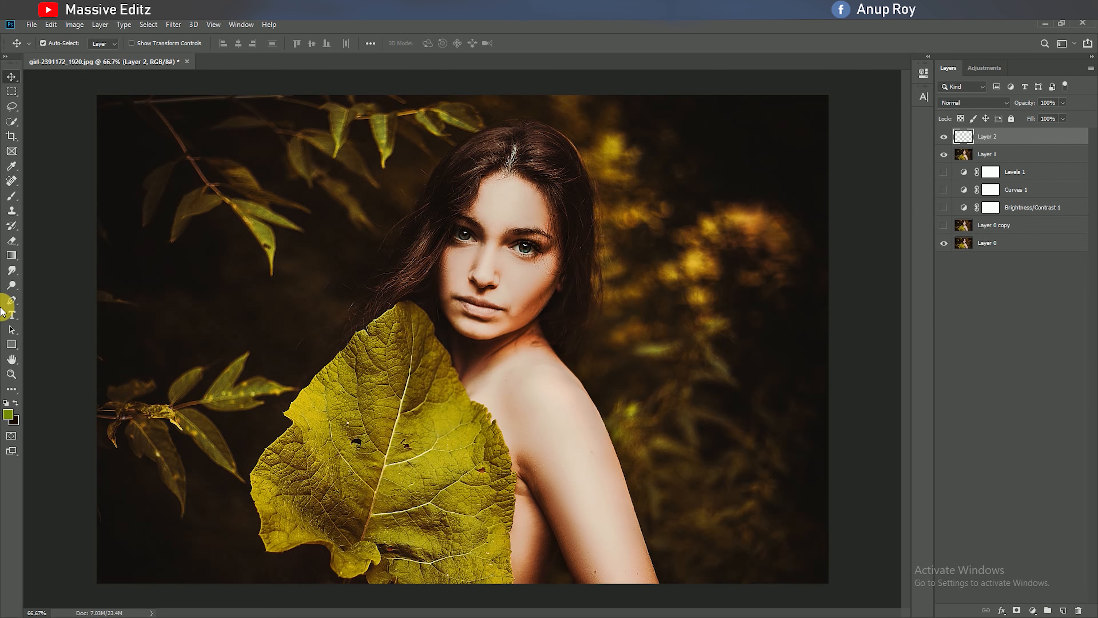
{"action": "left_click", "coordinate": [11, 198]}
{"action": "key", "text": "ctrl+plus"}
{"action": "key", "text": "ctrl+plus"}
{"action": "key", "text": "ctrl+plus"}
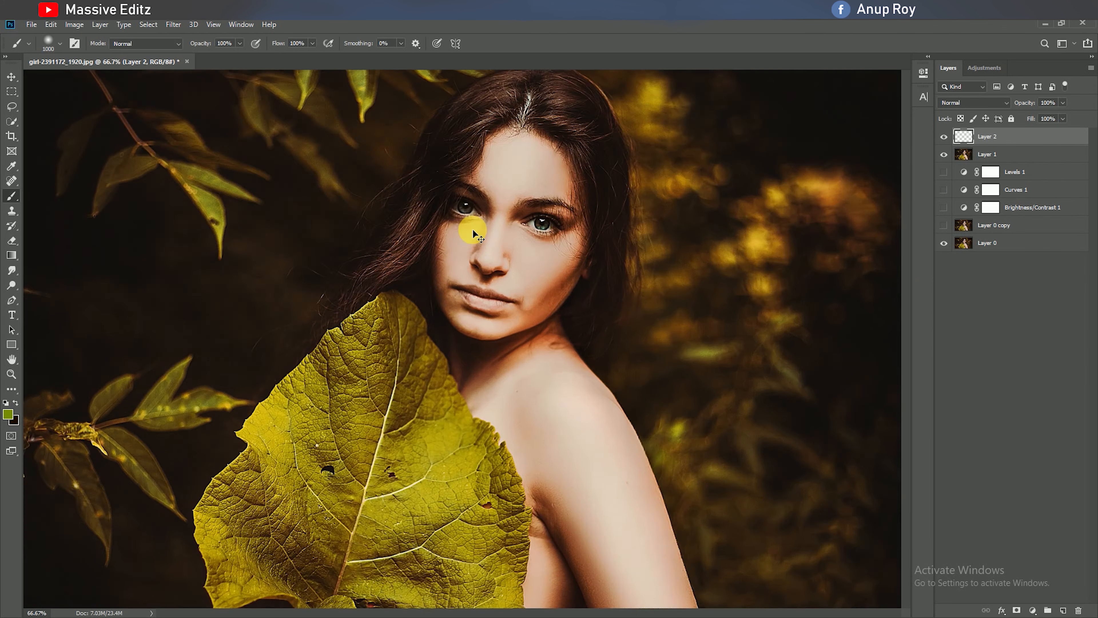
{"action": "scroll", "coordinate": [497, 235], "scroll_direction": "up", "scroll_amount": 4}
{"action": "scroll", "coordinate": [725, 366], "scroll_direction": "up", "scroll_amount": 3}
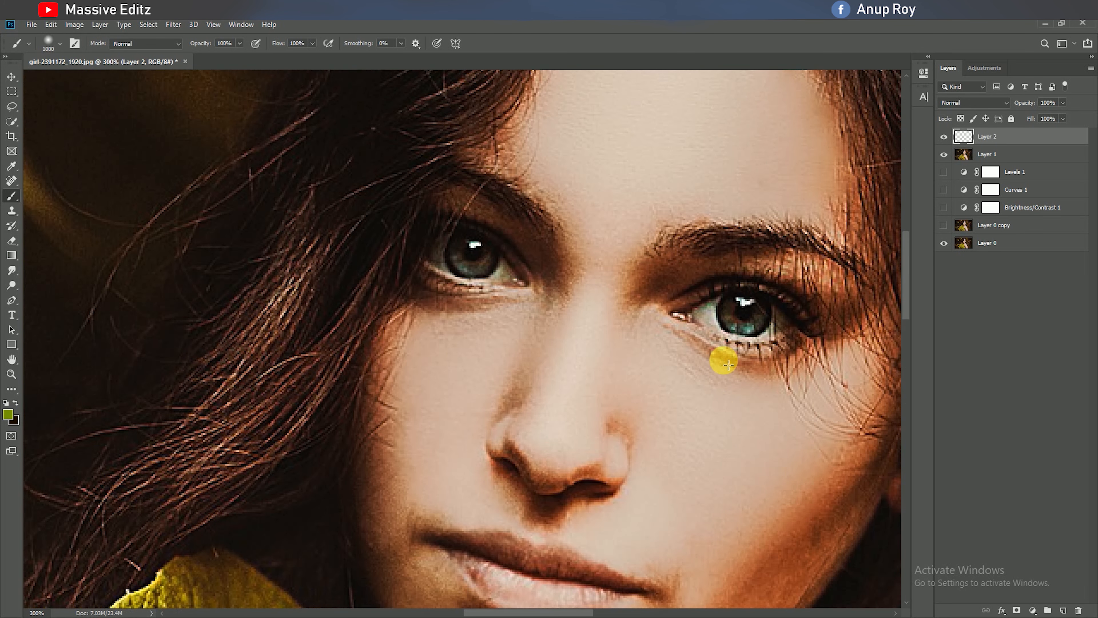
{"action": "key", "text": "bracketleft"}
{"action": "key", "text": "bracketleft"}
{"action": "key", "text": "bracketleft"}
{"action": "key", "text": "bracketleft"}
{"action": "key", "text": "bracketleft"}
{"action": "key", "text": "bracketleft"}
{"action": "key", "text": "bracketleft"}
{"action": "key", "text": "bracketleft"}
{"action": "key", "text": "bracketleft"}
{"action": "key", "text": "bracketleft"}
{"action": "key", "text": "bracketleft"}
{"action": "key", "text": "bracketleft"}
{"action": "key", "text": "bracketleft"}
{"action": "key", "text": "bracketleft"}
{"action": "key", "text": "bracketleft"}
{"action": "key", "text": "bracketleft"}
{"action": "key", "text": "bracketleft"}
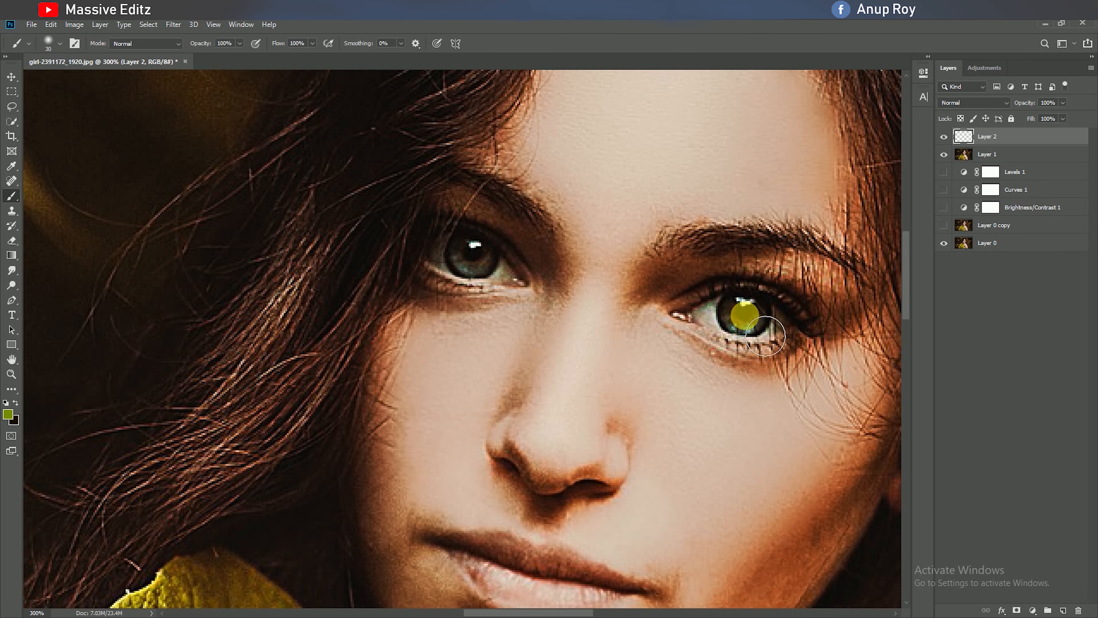
{"action": "left_click", "coordinate": [746, 315]}
{"action": "left_click", "coordinate": [473, 263]}
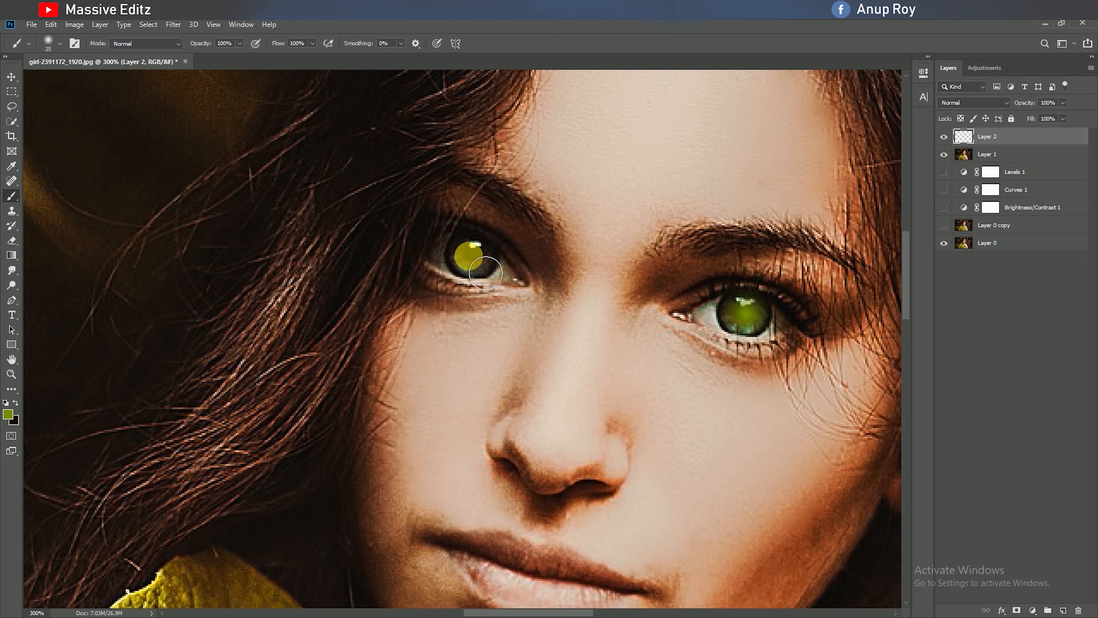
Set the blend mode of the painted eye layer to Vivid Light.
{"action": "left_click", "coordinate": [12, 77]}
{"action": "left_click", "coordinate": [979, 103]}
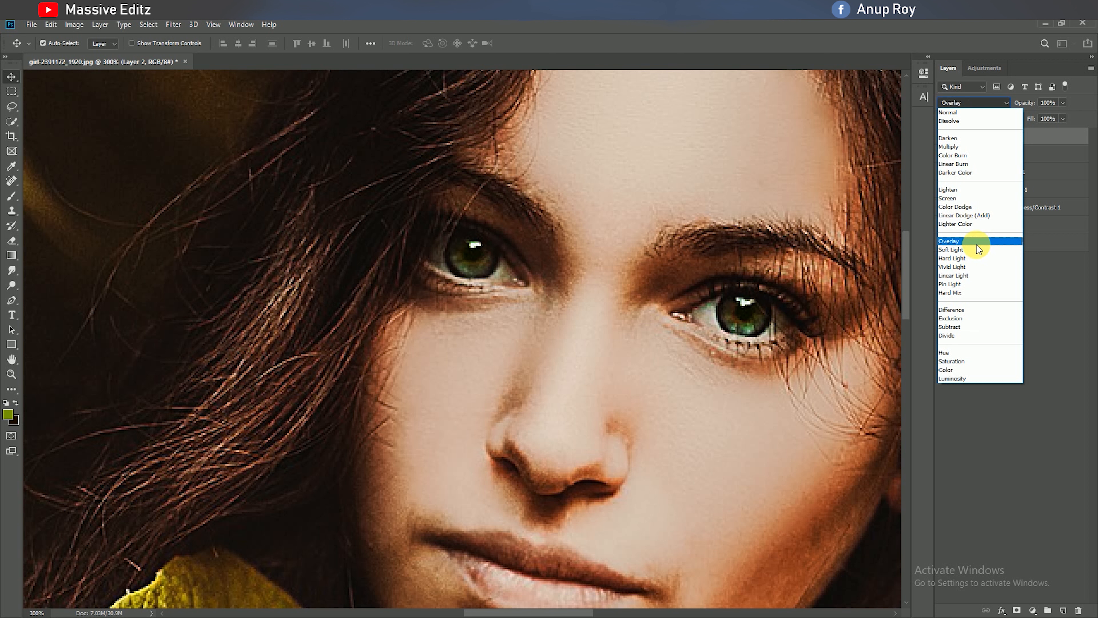
{"action": "left_click", "coordinate": [977, 269]}
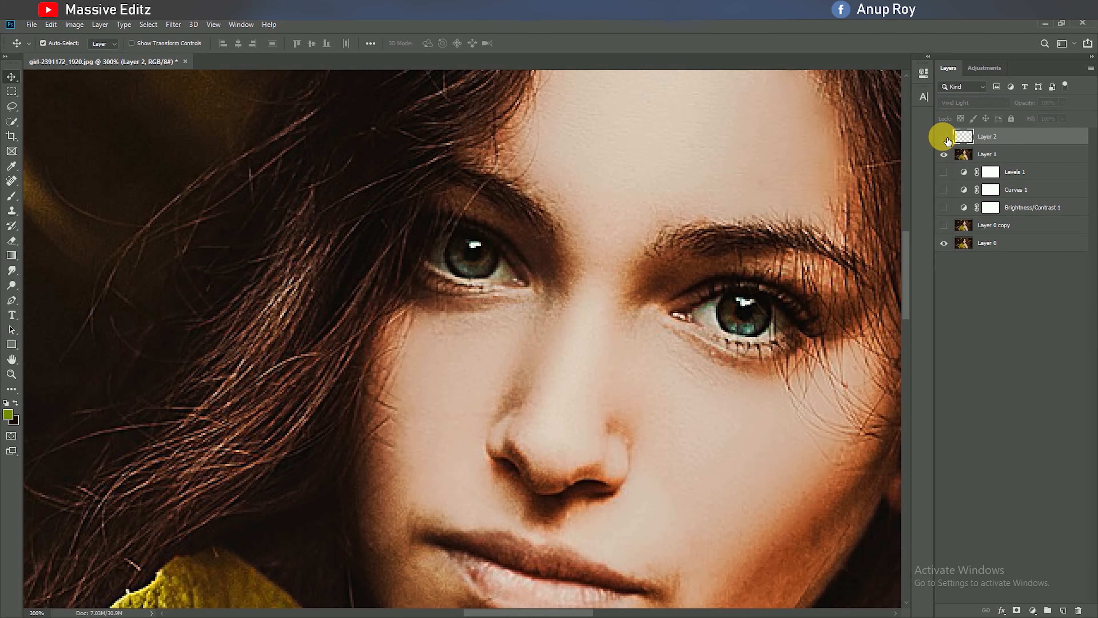
Add a new layer for the lips and set the foreground color to a saturated orange-red.
{"action": "scroll", "coordinate": [710, 390], "scroll_direction": "down", "scroll_amount": 5}
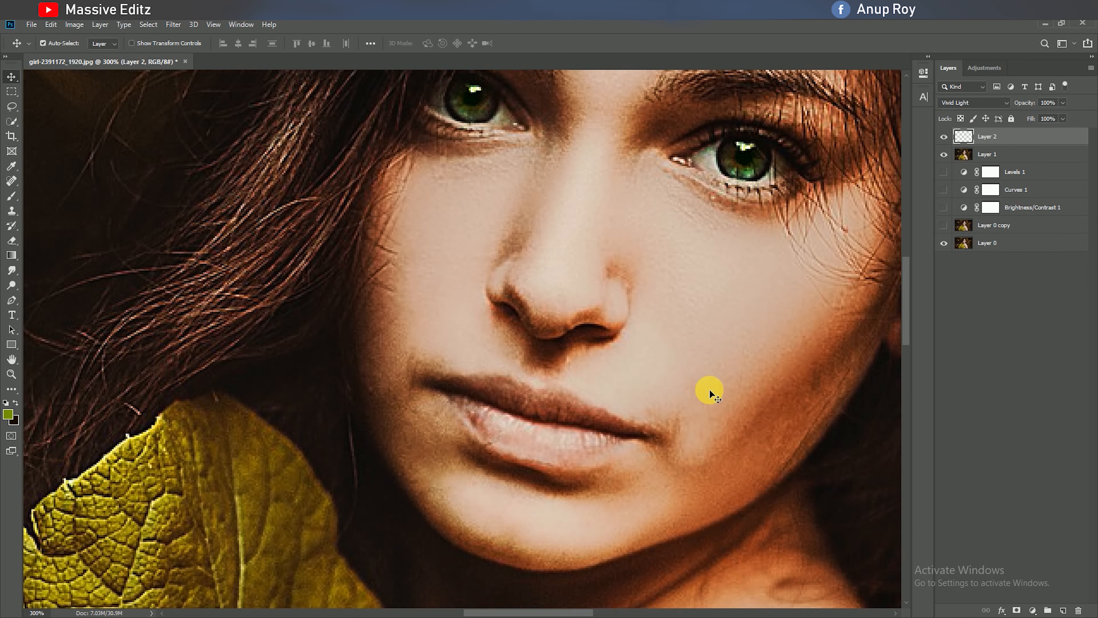
{"action": "left_click", "coordinate": [1064, 610]}
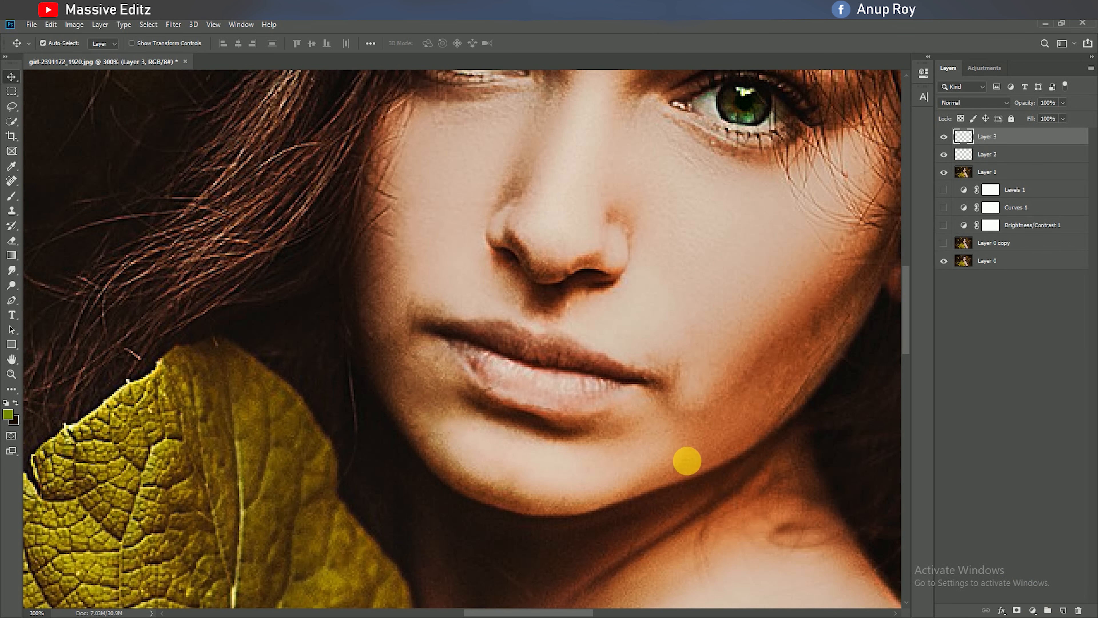
{"action": "left_click", "coordinate": [8, 415]}
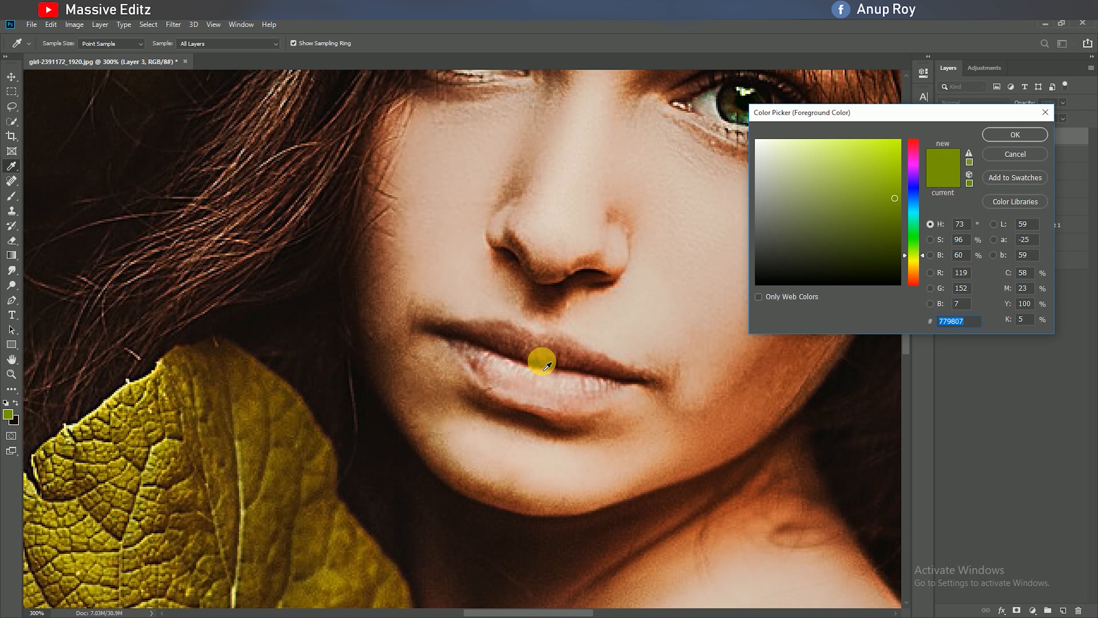
{"action": "left_click", "coordinate": [533, 372]}
{"action": "left_click", "coordinate": [903, 149]}
{"action": "left_click", "coordinate": [1012, 134]}
Paint the upper and lower lips orange-red with a soft 10 px brush, undoing a stray stroke on the upper lip.
{"action": "left_click", "coordinate": [6, 194]}
{"action": "left_click_drag", "start_coordinate": [500, 375], "coordinate": [595, 389]}
{"action": "mouse_move", "coordinate": [504, 353]}
{"action": "left_mouse_down"}
{"action": "mouse_move", "coordinate": [585, 364]}
{"action": "mouse_move", "coordinate": [632, 386]}
{"action": "left_mouse_up"}
{"action": "key", "text": "ctrl+z"}
{"action": "left_click_drag", "start_coordinate": [485, 342], "coordinate": [608, 372]}
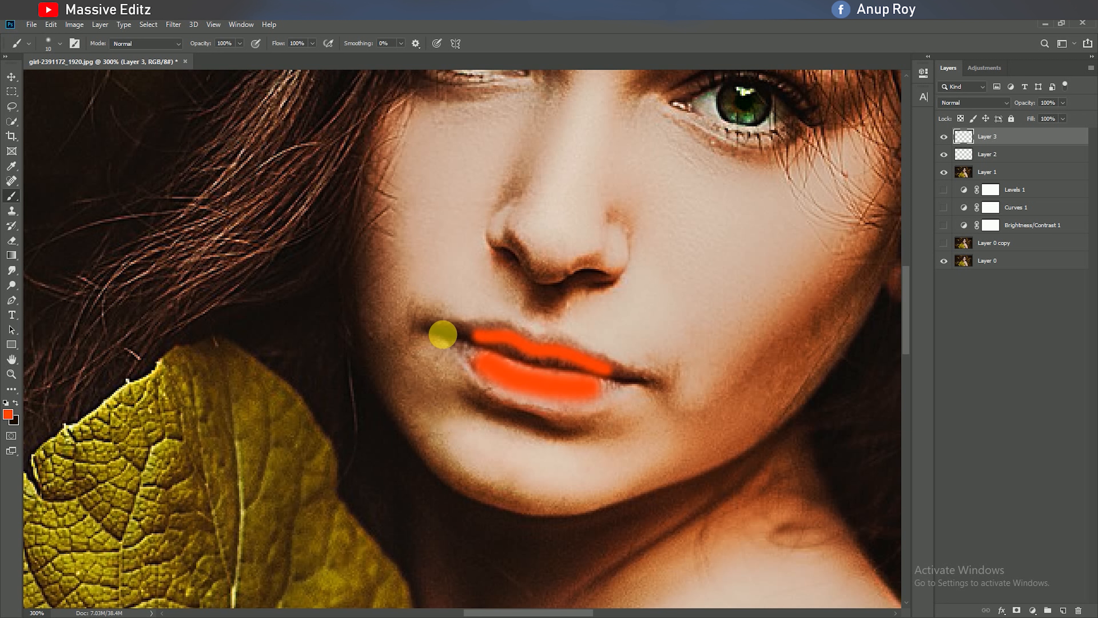
{"action": "mouse_move", "coordinate": [465, 340]}
{"action": "left_mouse_down"}
{"action": "mouse_move", "coordinate": [536, 384]}
{"action": "mouse_move", "coordinate": [610, 392]}
{"action": "left_mouse_up"}
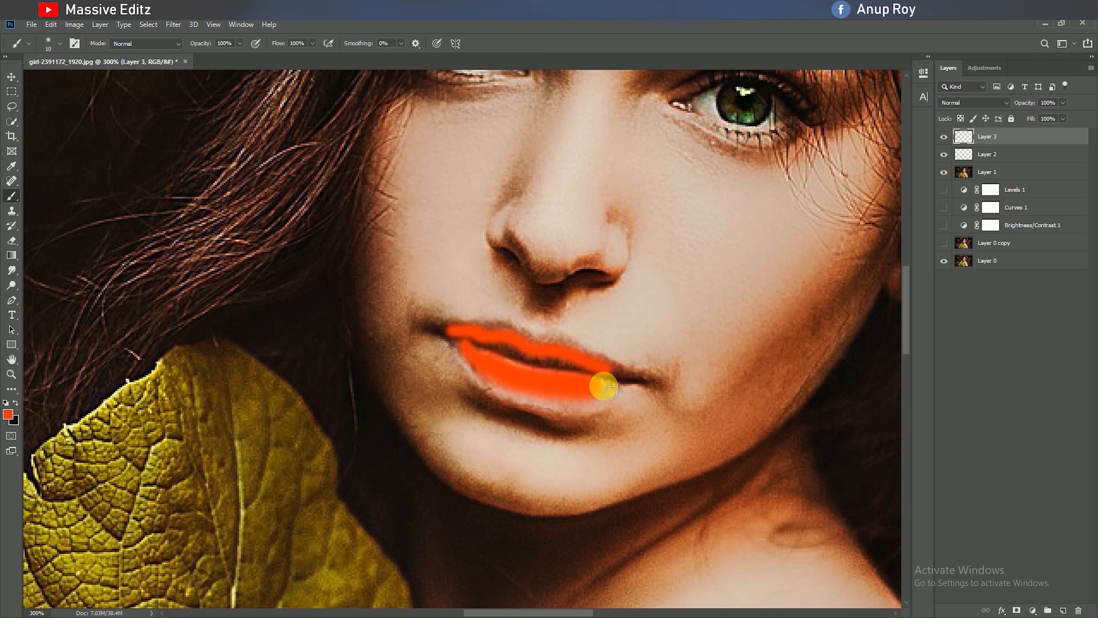
Set the blend mode of the painted lip layer to Soft Light.
{"action": "left_click", "coordinate": [11, 77]}
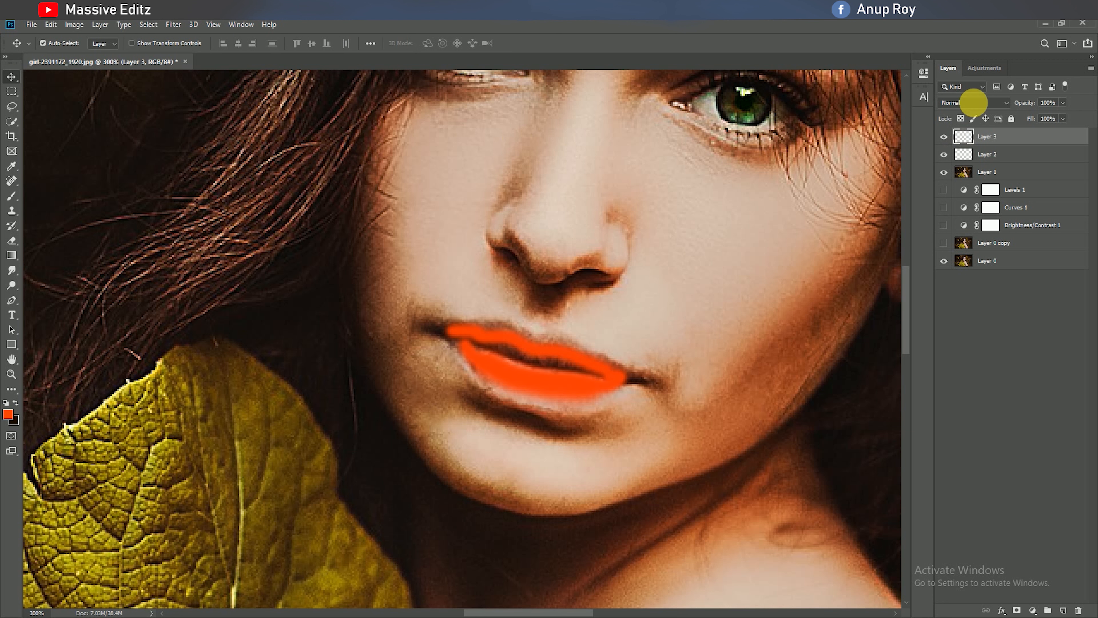
{"action": "left_click", "coordinate": [1004, 102]}
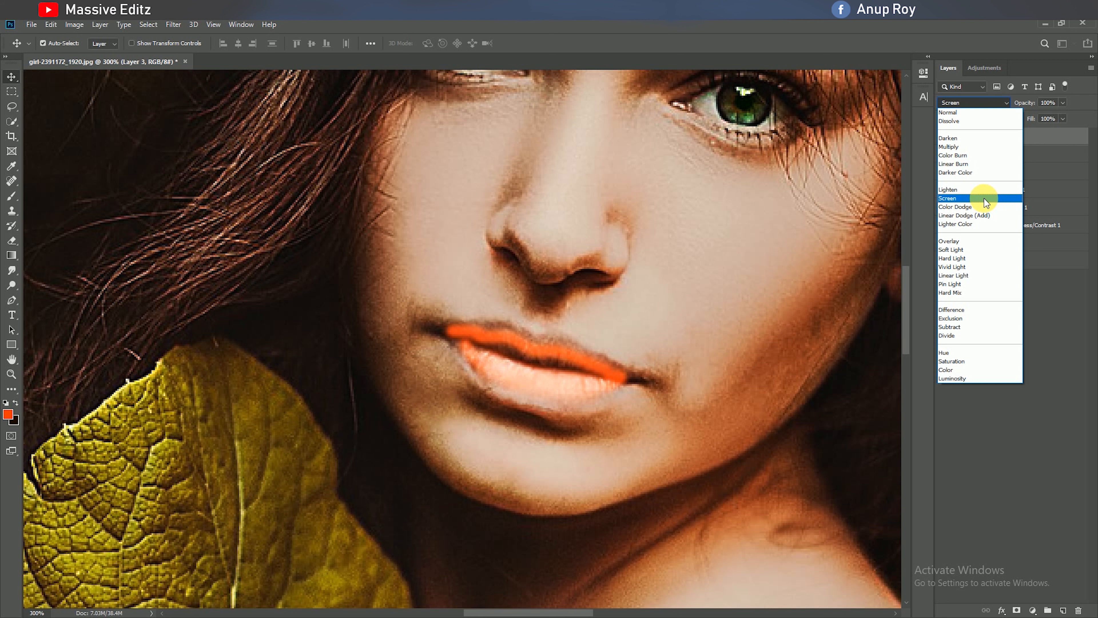
{"action": "left_click", "coordinate": [989, 250]}
Soften the lip color with a Gaussian Blur of 6.4 pixels radius and return to the full image view.
{"action": "left_click", "coordinate": [172, 25]}
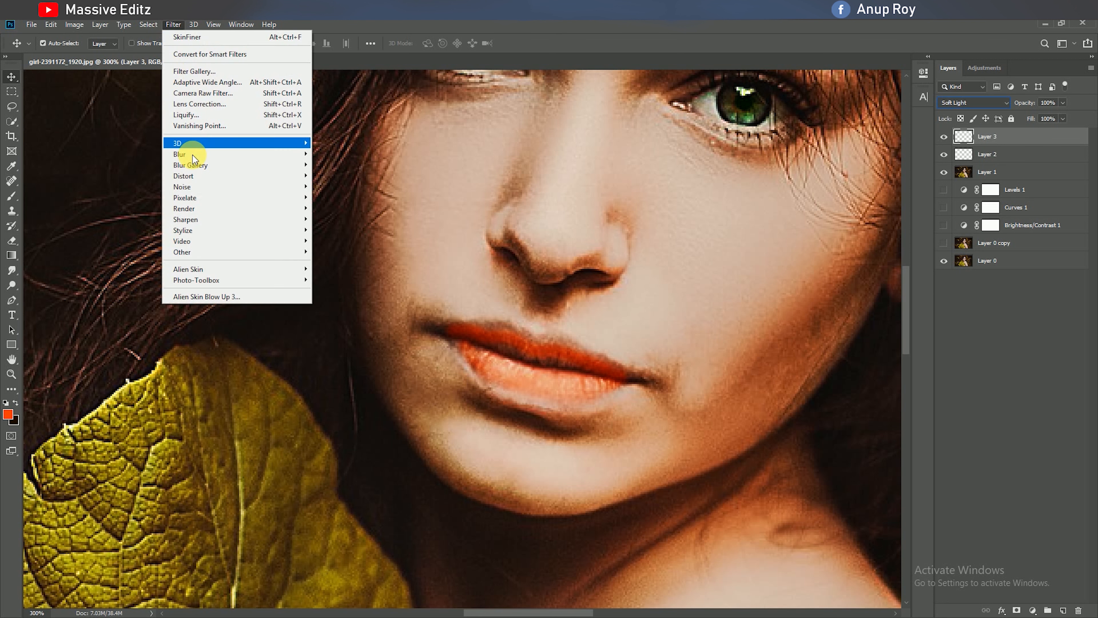
{"action": "mouse_move", "coordinate": [242, 154]}
{"action": "left_click", "coordinate": [339, 197]}
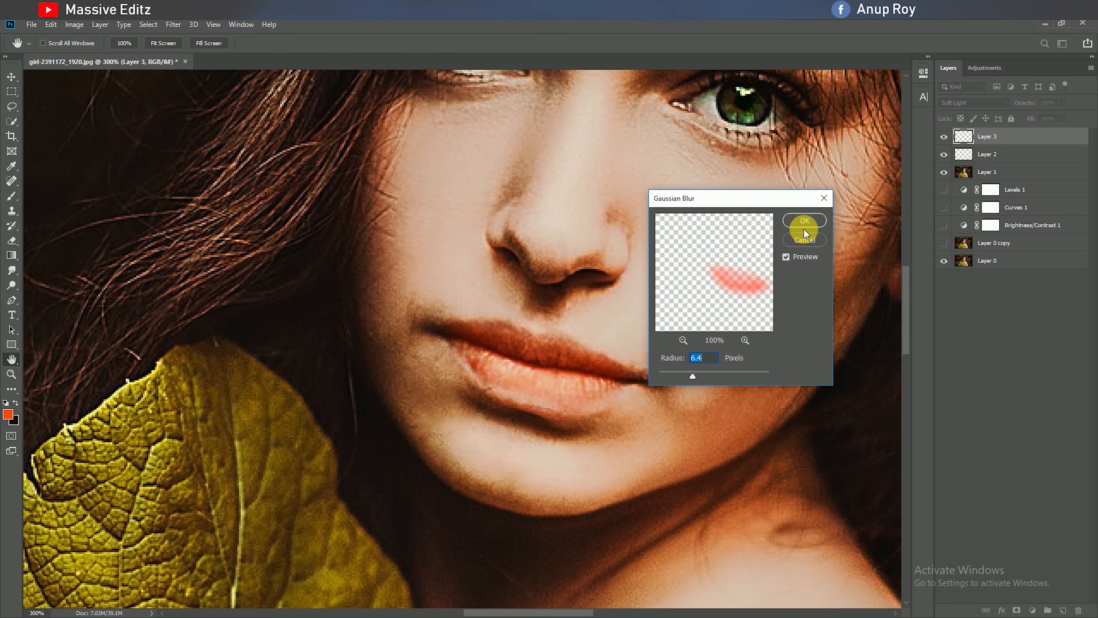
{"action": "left_click", "coordinate": [805, 221]}
{"action": "key", "text": "v"}
{"action": "key", "text": "ctrl+1"}
{"action": "key", "text": "ctrl+minus"}
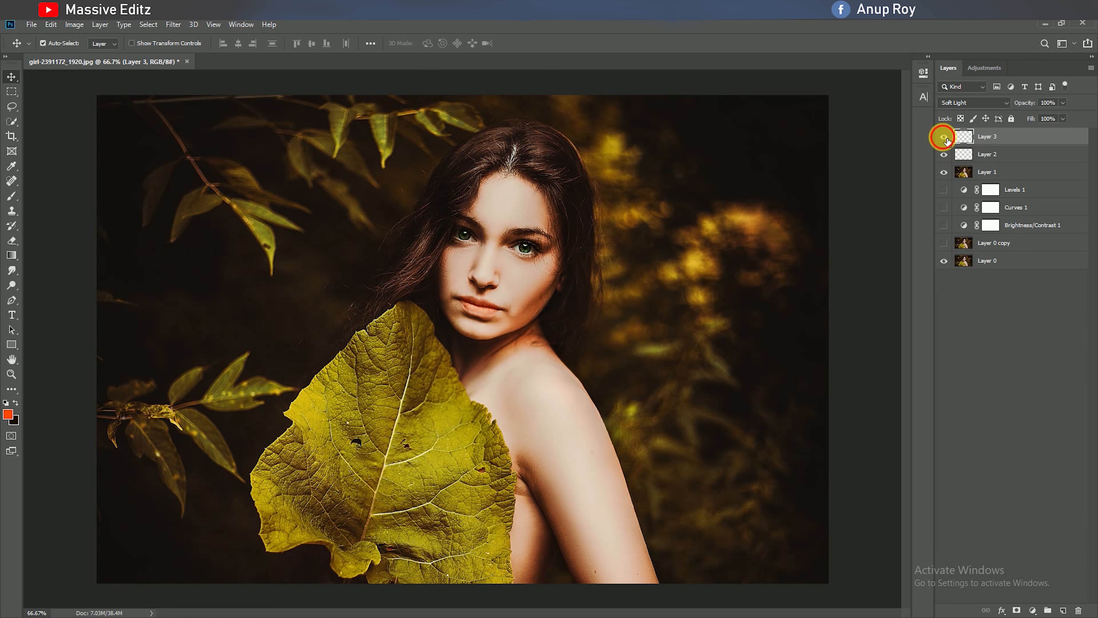
Merge all visible layers into a new layer and dodge the arm and shoulder with an 80 px brush, Midtones range and 11% exposure.
{"action": "left_click", "coordinate": [944, 137]}
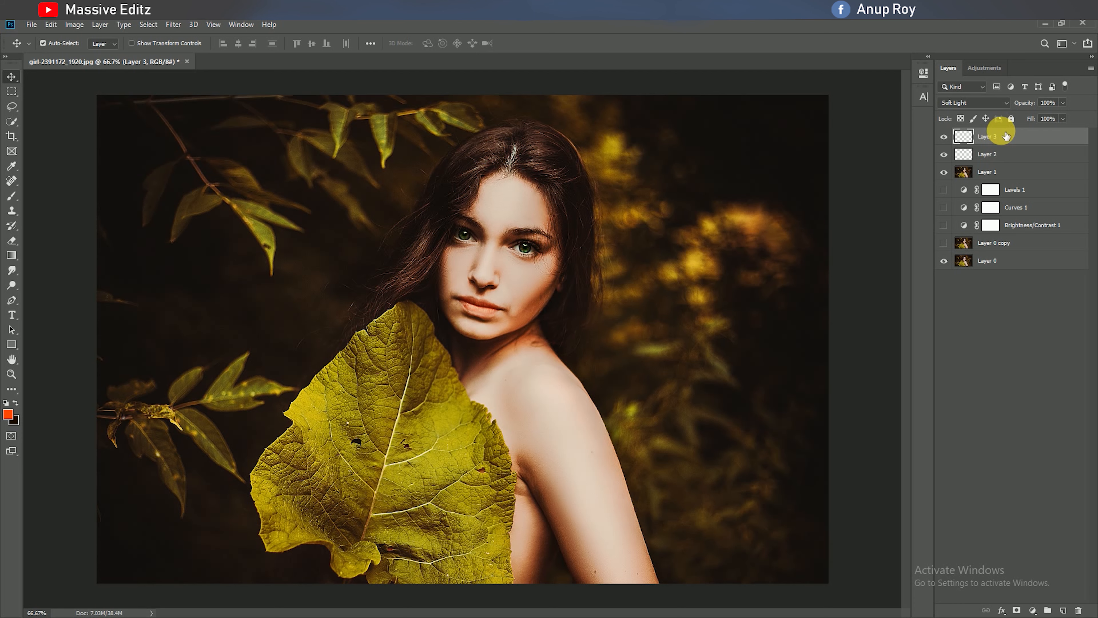
{"action": "key", "text": "ctrl+alt+shift+e"}
{"action": "left_click", "coordinate": [8, 290]}
{"action": "key", "text": "ctrl+plus"}
{"action": "scroll", "coordinate": [619, 445], "scroll_direction": "down", "scroll_amount": 5}
{"action": "key", "text": "bracketright"}
{"action": "key", "text": "bracketright"}
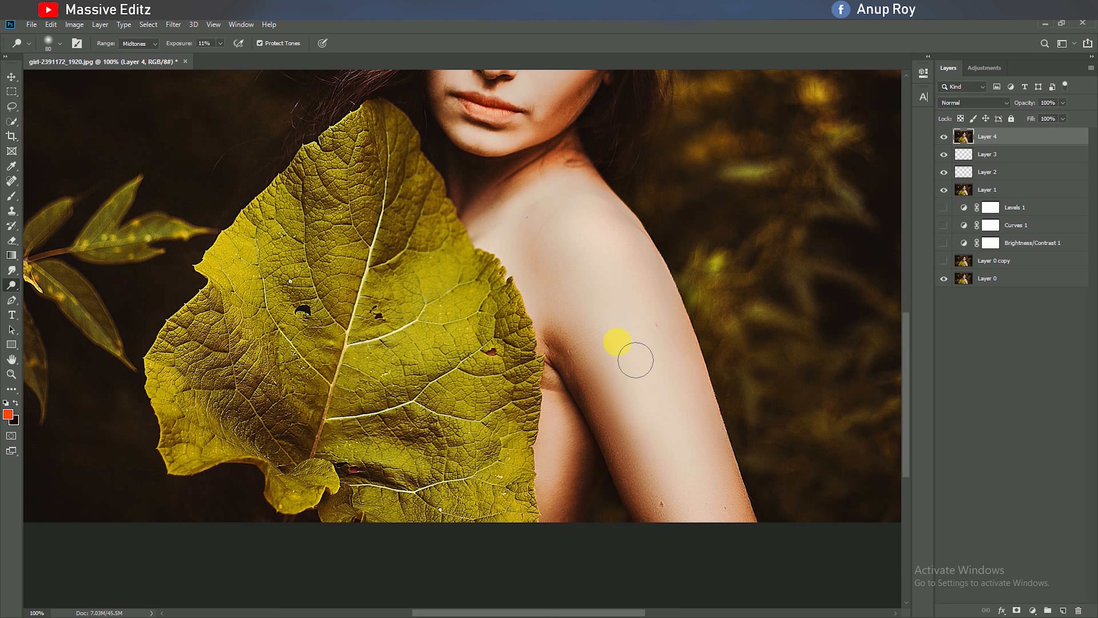
{"action": "mouse_move", "coordinate": [677, 347]}
{"action": "left_mouse_down"}
{"action": "mouse_move", "coordinate": [749, 534]}
{"action": "mouse_move", "coordinate": [746, 517]}
{"action": "mouse_move", "coordinate": [741, 532]}
{"action": "mouse_move", "coordinate": [684, 523]}
{"action": "mouse_move", "coordinate": [669, 470]}
{"action": "left_mouse_up"}
{"action": "mouse_move", "coordinate": [545, 263]}
{"action": "left_mouse_down"}
{"action": "mouse_move", "coordinate": [560, 333]}
{"action": "mouse_move", "coordinate": [565, 308]}
{"action": "left_mouse_up"}
{"action": "mouse_move", "coordinate": [577, 241]}
{"action": "left_mouse_down"}
{"action": "mouse_move", "coordinate": [611, 215]}
{"action": "mouse_move", "coordinate": [676, 313]}
{"action": "mouse_move", "coordinate": [677, 354]}
{"action": "left_mouse_up"}
Brighten the remaining shoulder and face highlights with the Dodge tool and compare the full image with and without the dodged layer.
{"action": "scroll", "coordinate": [534, 382], "scroll_direction": "up", "scroll_amount": 3}
{"action": "scroll", "coordinate": [552, 241], "scroll_direction": "up", "scroll_amount": 2}
{"action": "mouse_move", "coordinate": [566, 266]}
{"action": "left_mouse_down"}
{"action": "mouse_move", "coordinate": [578, 281]}
{"action": "mouse_move", "coordinate": [570, 290]}
{"action": "left_mouse_up"}
{"action": "scroll", "coordinate": [462, 221], "scroll_direction": "up", "scroll_amount": 2}
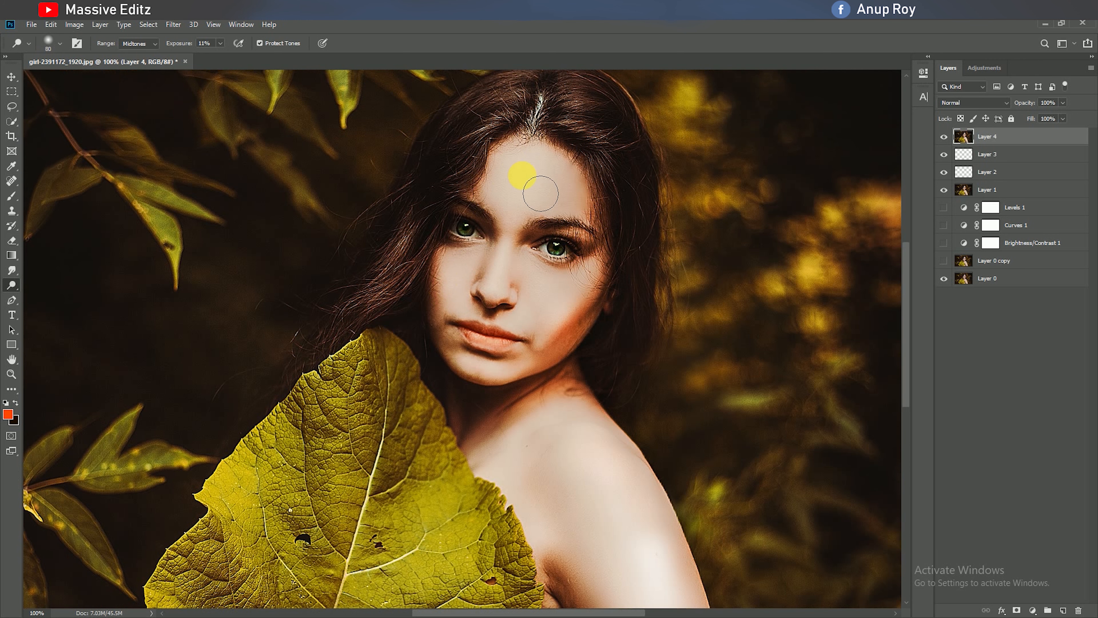
{"action": "left_click_drag", "start_coordinate": [571, 183], "coordinate": [591, 213]}
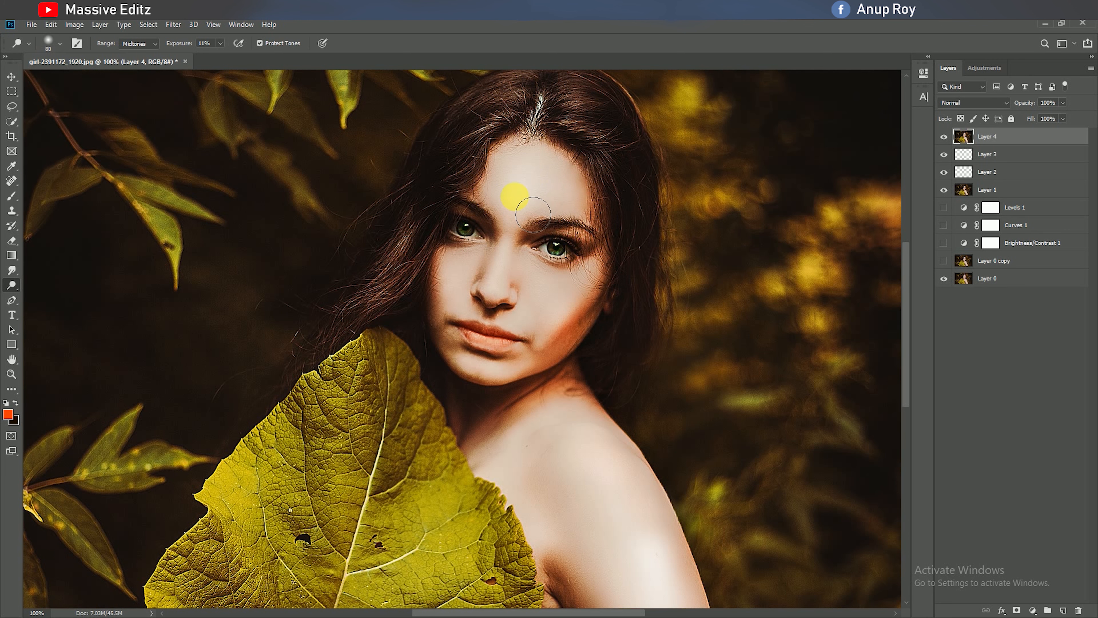
{"action": "mouse_move", "coordinate": [532, 300]}
{"action": "left_mouse_down"}
{"action": "mouse_move", "coordinate": [483, 288]}
{"action": "mouse_move", "coordinate": [458, 318]}
{"action": "mouse_move", "coordinate": [556, 351]}
{"action": "mouse_move", "coordinate": [457, 346]}
{"action": "mouse_move", "coordinate": [550, 360]}
{"action": "mouse_move", "coordinate": [623, 449]}
{"action": "left_mouse_up"}
{"action": "key", "text": "ctrl+minus"}
{"action": "key", "text": "ctrl+minus"}
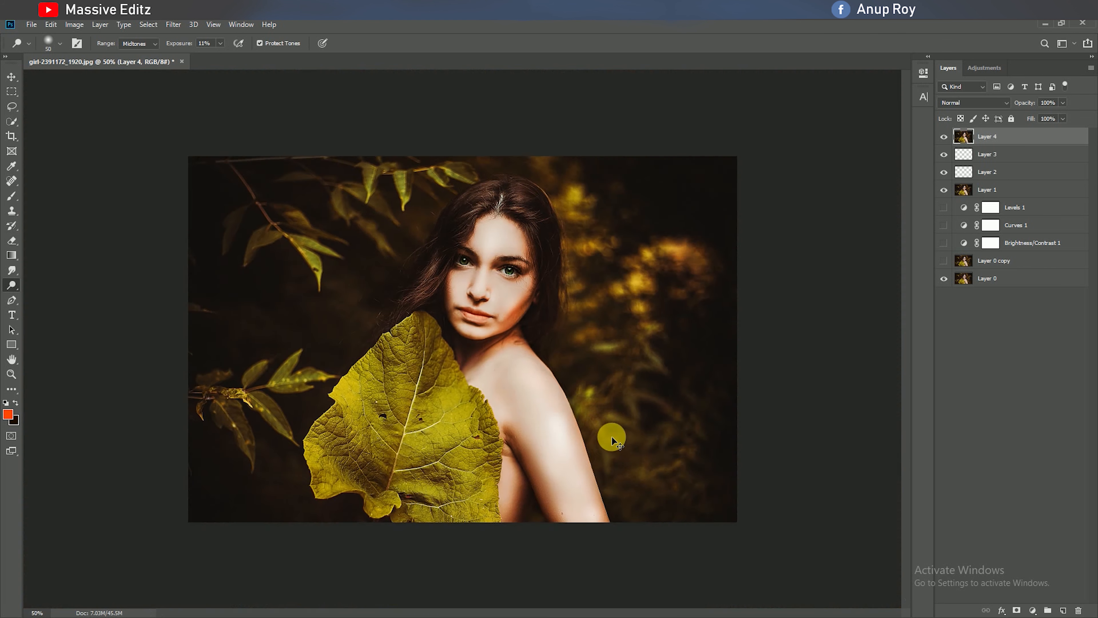
{"action": "key", "text": "ctrl+plus"}
{"action": "left_click", "coordinate": [10, 77]}
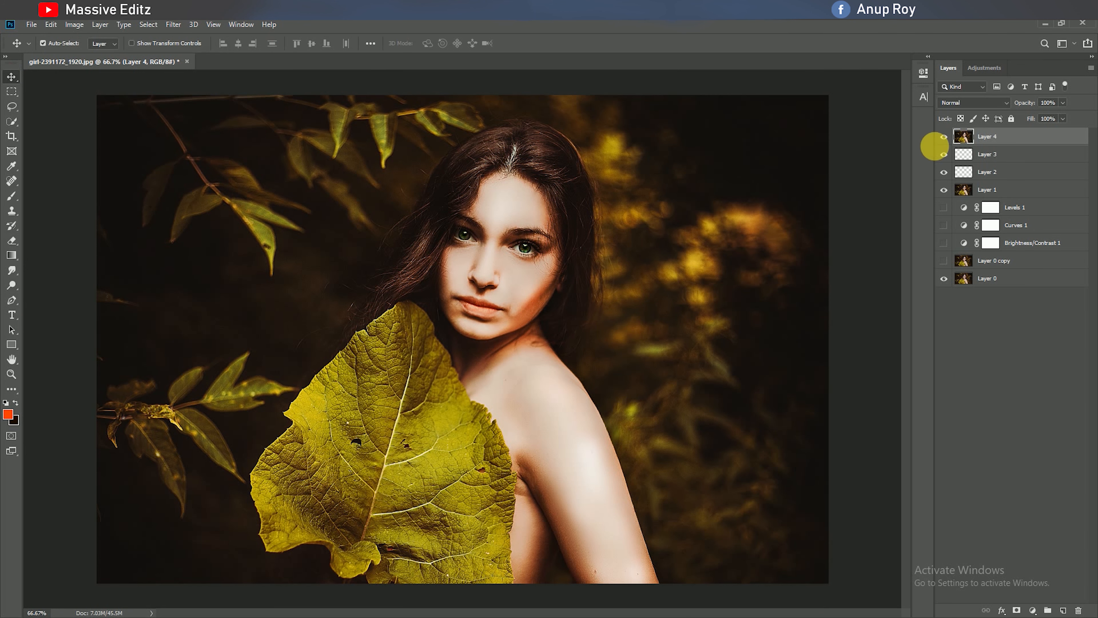
{"action": "left_click", "coordinate": [945, 137]}
{"action": "left_click", "coordinate": [945, 137]}
{"action": "left_click", "coordinate": [945, 137]}
{"action": "left_click", "coordinate": [945, 137]}
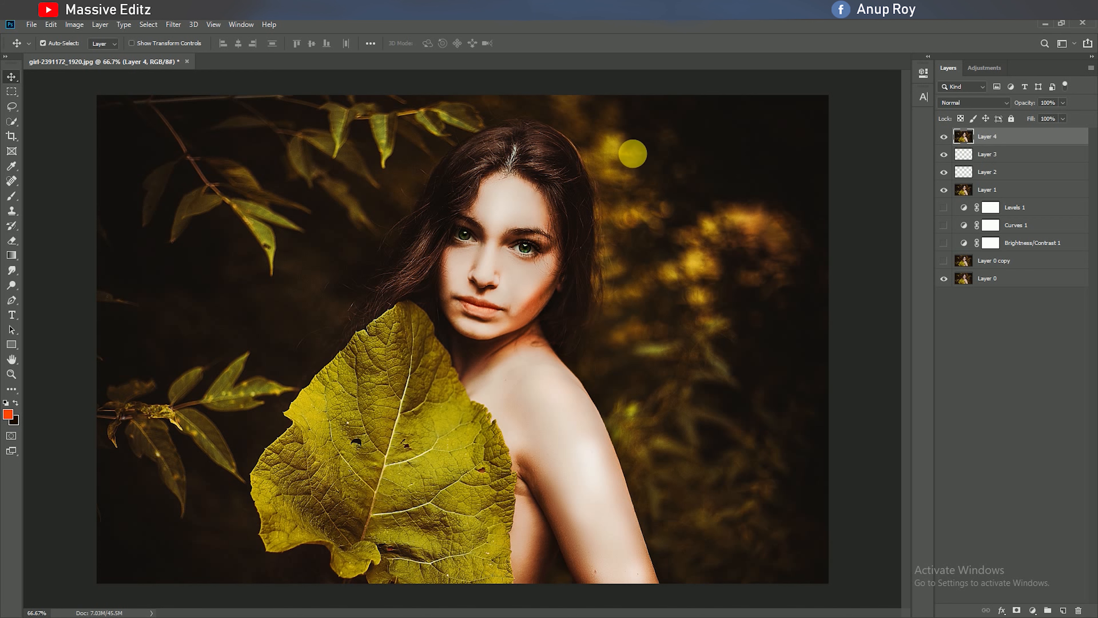
Start a Camera Raw filter on the merged layer, set Contrast to +11, and fine-tune the highlights, temperature and blacks.
{"action": "left_click", "coordinate": [173, 24]}
{"action": "left_click", "coordinate": [179, 92]}
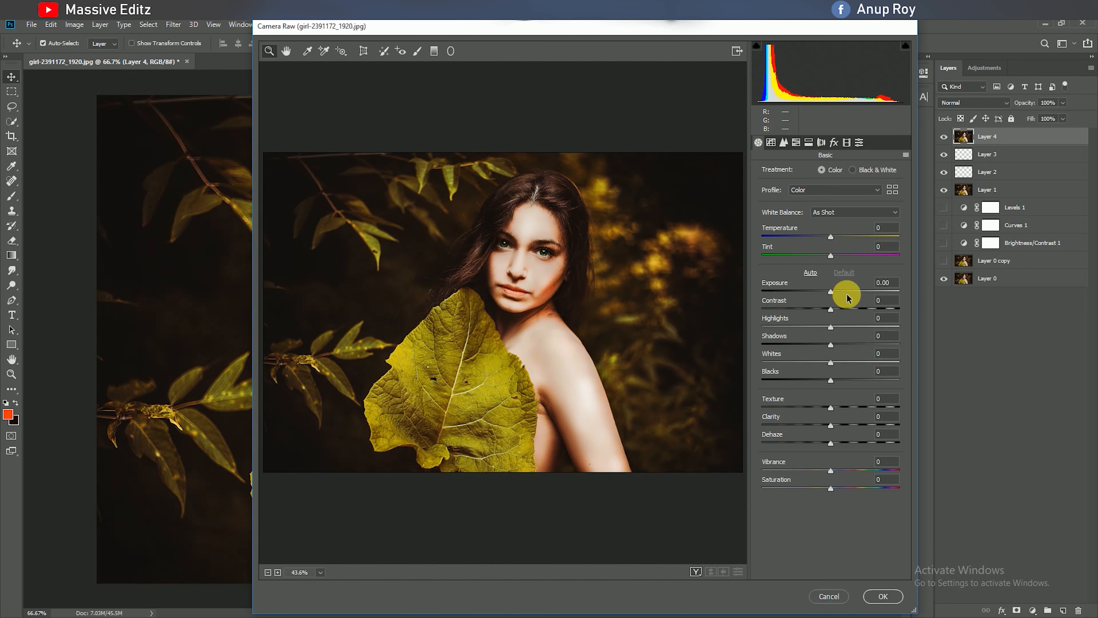
{"action": "left_click_drag", "start_coordinate": [831, 310], "coordinate": [838, 310]}
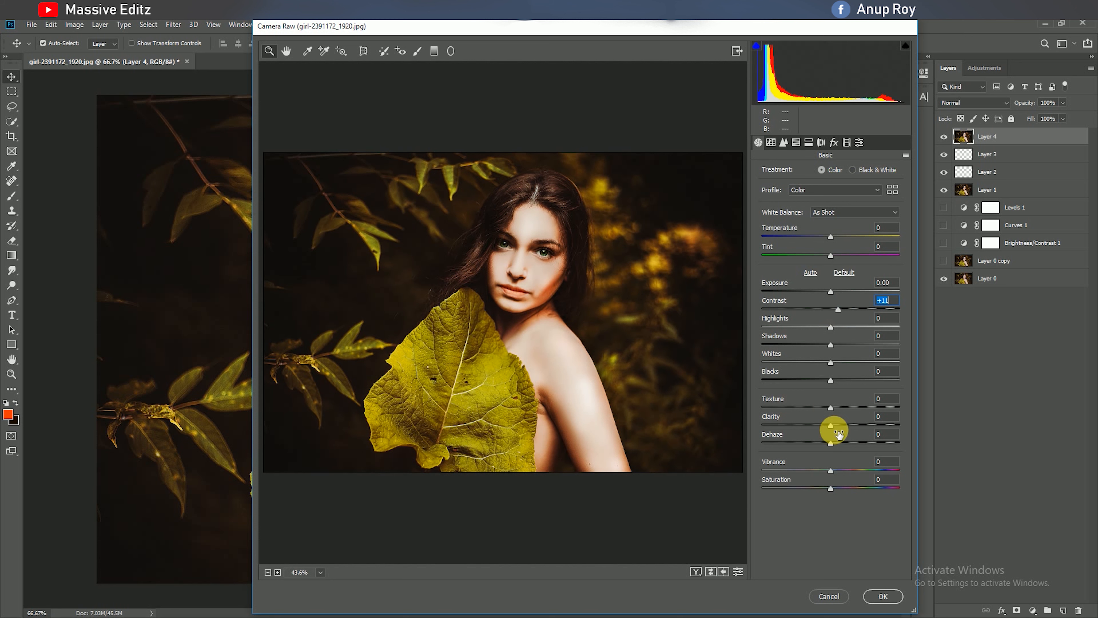
{"action": "mouse_move", "coordinate": [830, 327]}
{"action": "left_mouse_down"}
{"action": "mouse_move", "coordinate": [797, 331]}
{"action": "mouse_move", "coordinate": [823, 342]}
{"action": "left_mouse_up"}
{"action": "left_click_drag", "start_coordinate": [831, 237], "coordinate": [832, 237]}
{"action": "left_click", "coordinate": [832, 381]}
Raise the black point of the composite tone curve and add control points in its shadows and highlights for a faded look.
{"action": "left_click", "coordinate": [771, 142]}
{"action": "left_click", "coordinate": [793, 335]}
{"action": "mouse_move", "coordinate": [761, 373]}
{"action": "left_mouse_down"}
{"action": "mouse_move", "coordinate": [740, 360]}
{"action": "mouse_move", "coordinate": [759, 356]}
{"action": "left_mouse_up"}
{"action": "left_click", "coordinate": [845, 291]}
Shape the red channel curve by raising its black point, pulling in its white point and adding midtone and shadow points.
{"action": "left_click", "coordinate": [841, 212]}
{"action": "left_click", "coordinate": [841, 238]}
{"action": "left_click", "coordinate": [831, 300]}
{"action": "left_click_drag", "start_coordinate": [758, 372], "coordinate": [758, 358]}
{"action": "left_click_drag", "start_coordinate": [903, 232], "coordinate": [893, 231]}
{"action": "left_click", "coordinate": [787, 337]}
{"action": "left_click_drag", "start_coordinate": [787, 337], "coordinate": [788, 342]}
Add and adjust control points on the remaining color channel curves.
{"action": "left_click", "coordinate": [813, 213]}
{"action": "left_click", "coordinate": [781, 344]}
{"action": "left_click", "coordinate": [811, 212]}
{"action": "left_click", "coordinate": [813, 238]}
{"action": "left_click_drag", "start_coordinate": [834, 299], "coordinate": [836, 294]}
Increase the sharpening amount and the luminance noise reduction of the photo.
{"action": "left_click", "coordinate": [784, 142]}
{"action": "left_click", "coordinate": [791, 189]}
{"action": "left_click_drag", "start_coordinate": [763, 285], "coordinate": [818, 285]}
Shift the HSL hues to Reds -31, Oranges +1 and Greens +55.
{"action": "left_click", "coordinate": [797, 144]}
{"action": "left_click", "coordinate": [785, 176]}
{"action": "left_click_drag", "start_coordinate": [862, 215], "coordinate": [820, 235]}
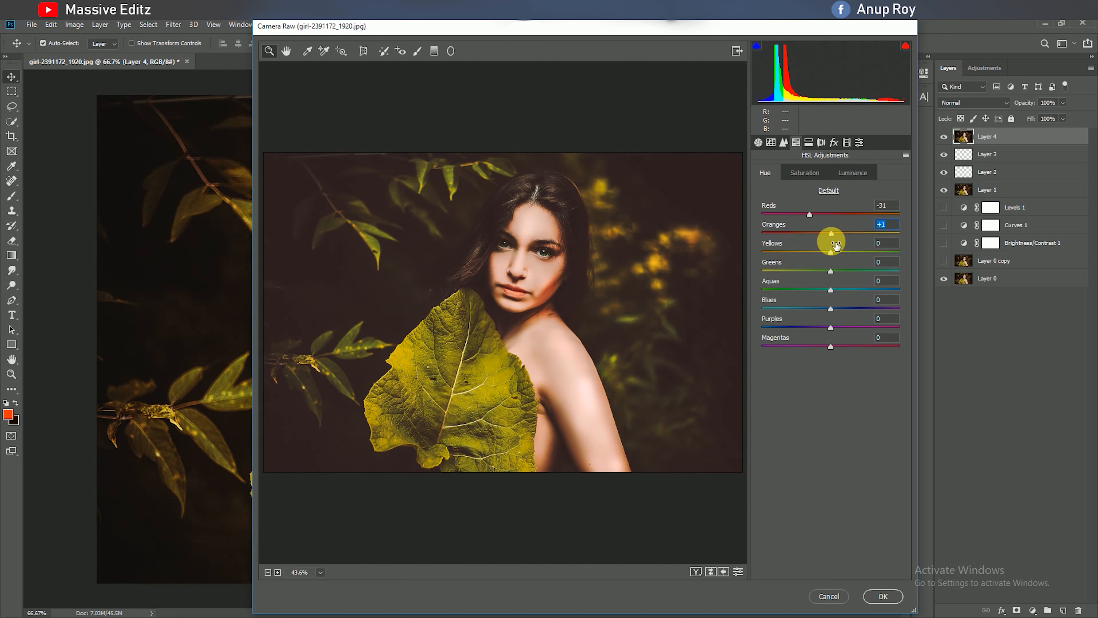
{"action": "left_click_drag", "start_coordinate": [831, 271], "coordinate": [858, 272]}
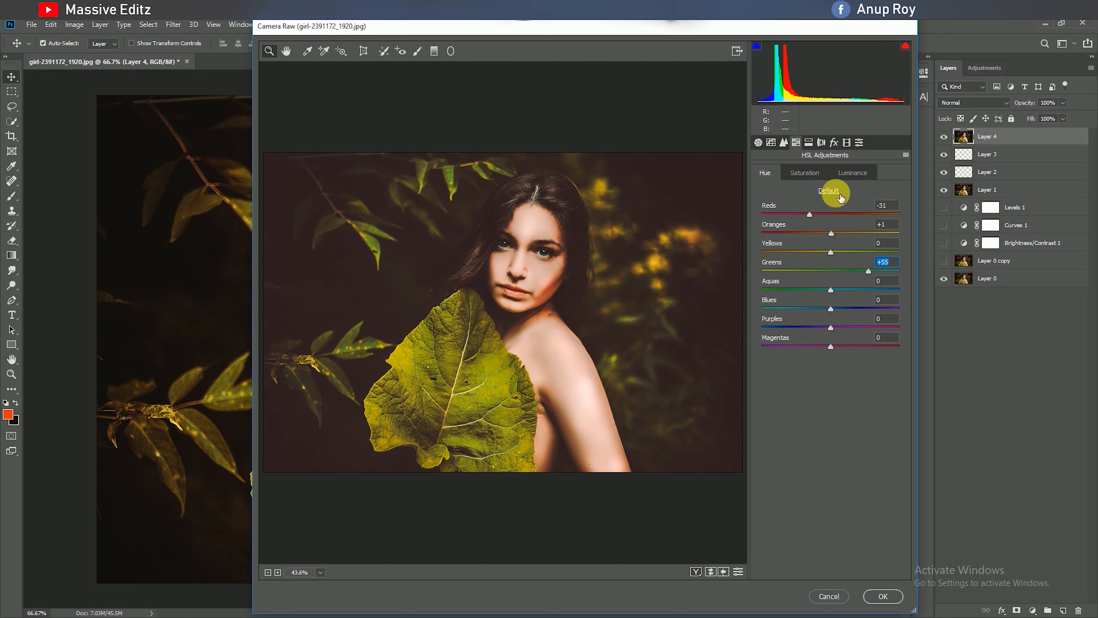
Set the HSL saturation of Oranges to -14 and the luminance of Oranges to -5 and Greens to -39.
{"action": "left_click", "coordinate": [803, 173]}
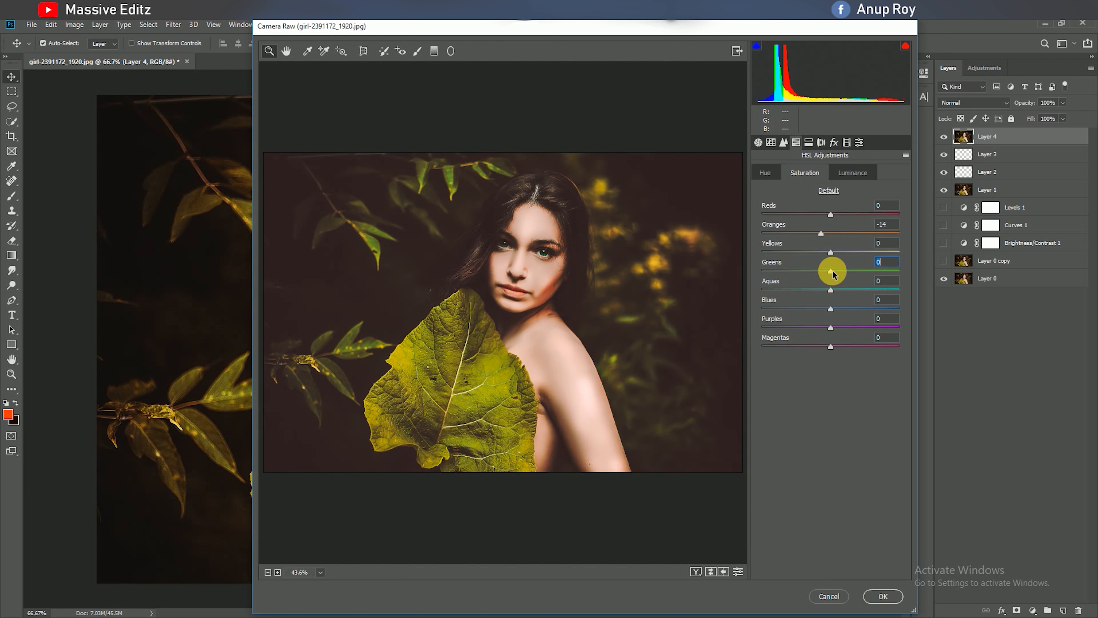
{"action": "left_click", "coordinate": [843, 173]}
{"action": "left_click_drag", "start_coordinate": [829, 236], "coordinate": [815, 239]}
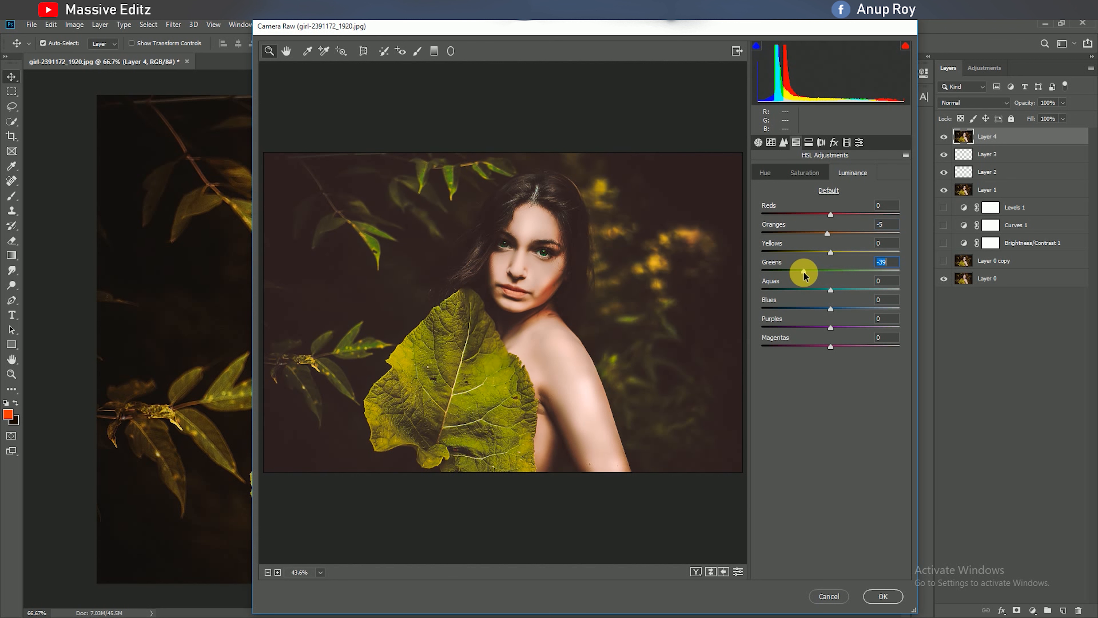
Split-tone the highlights at saturation 16 and tint the shadows, set the calibration shadow tint to -14, and apply the Camera Raw grade.
{"action": "left_click", "coordinate": [809, 143]}
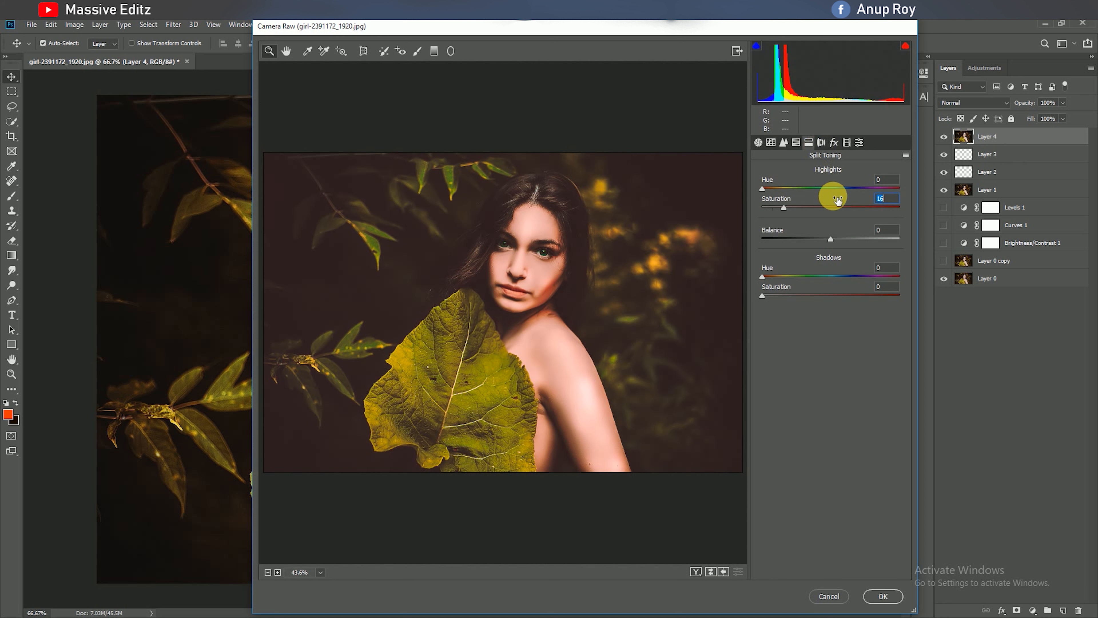
{"action": "left_click_drag", "start_coordinate": [764, 278], "coordinate": [807, 294]}
{"action": "left_click", "coordinate": [834, 143]}
{"action": "left_click", "coordinate": [847, 143]}
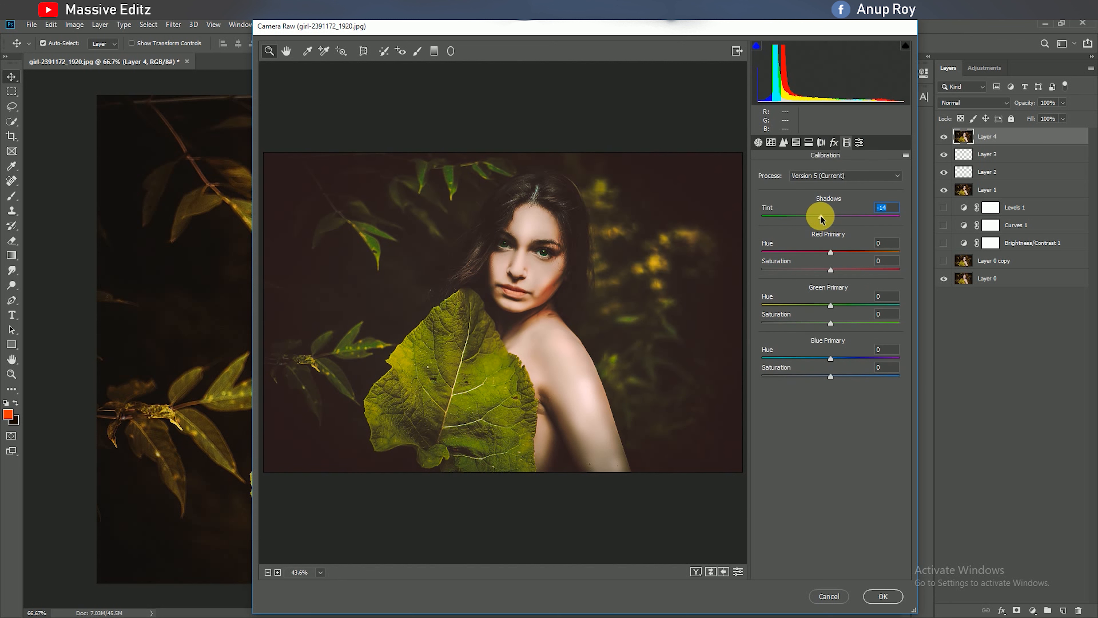
{"action": "left_click", "coordinate": [891, 596]}
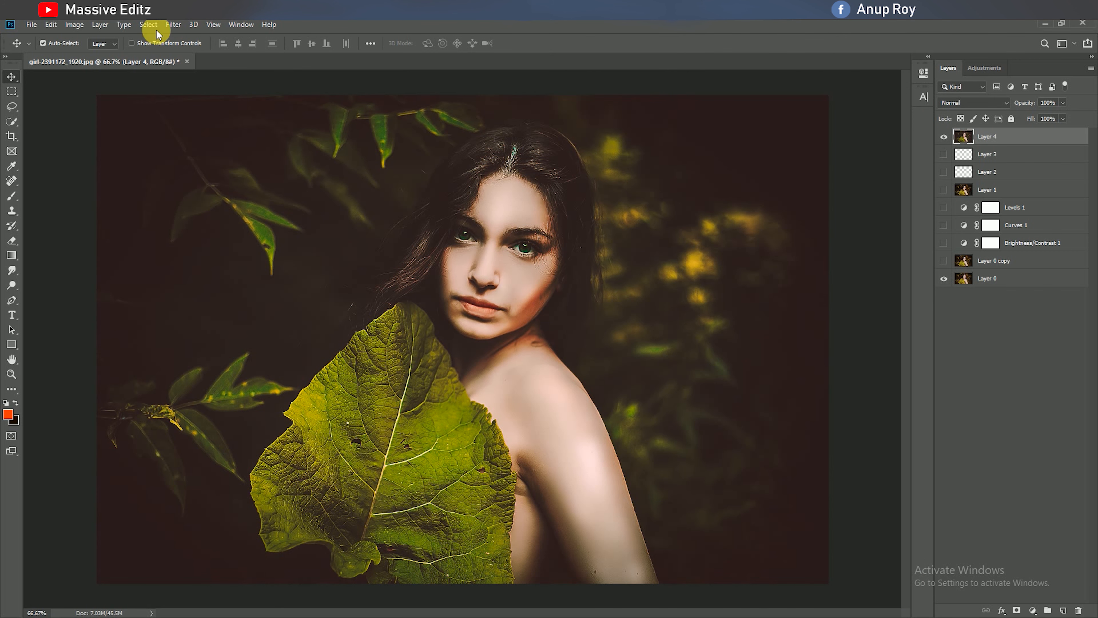
Smooth the skin on the merged layer with the SkinFiner filter at its default settings and compare the layer on and off.
{"action": "left_click", "coordinate": [173, 25]}
{"action": "mouse_move", "coordinate": [186, 280]}
{"action": "left_click", "coordinate": [332, 280]}
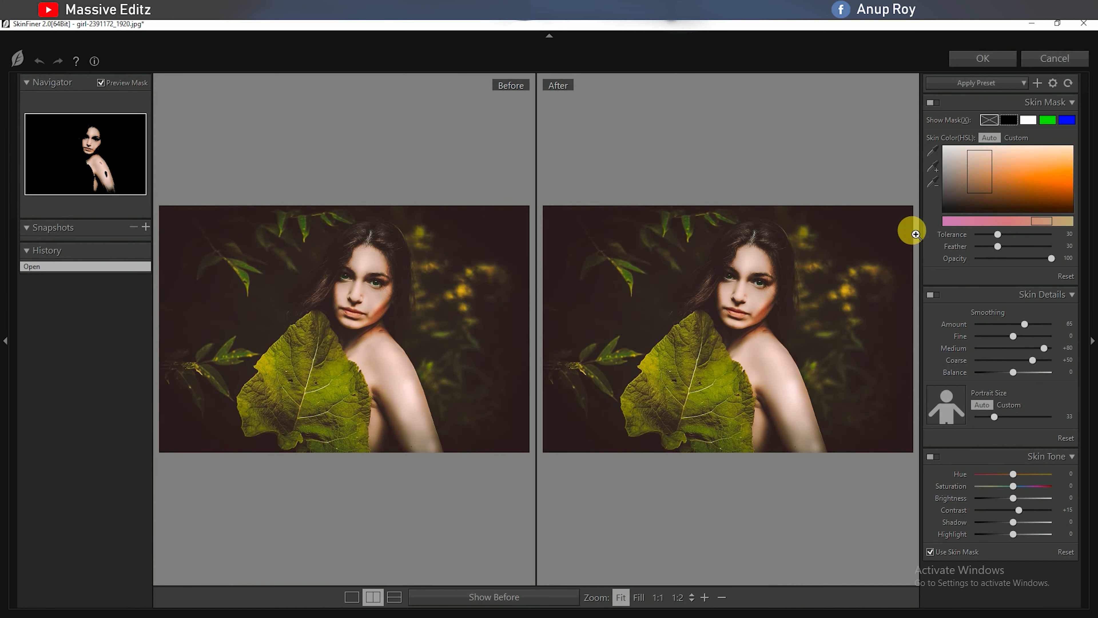
{"action": "left_click", "coordinate": [984, 59]}
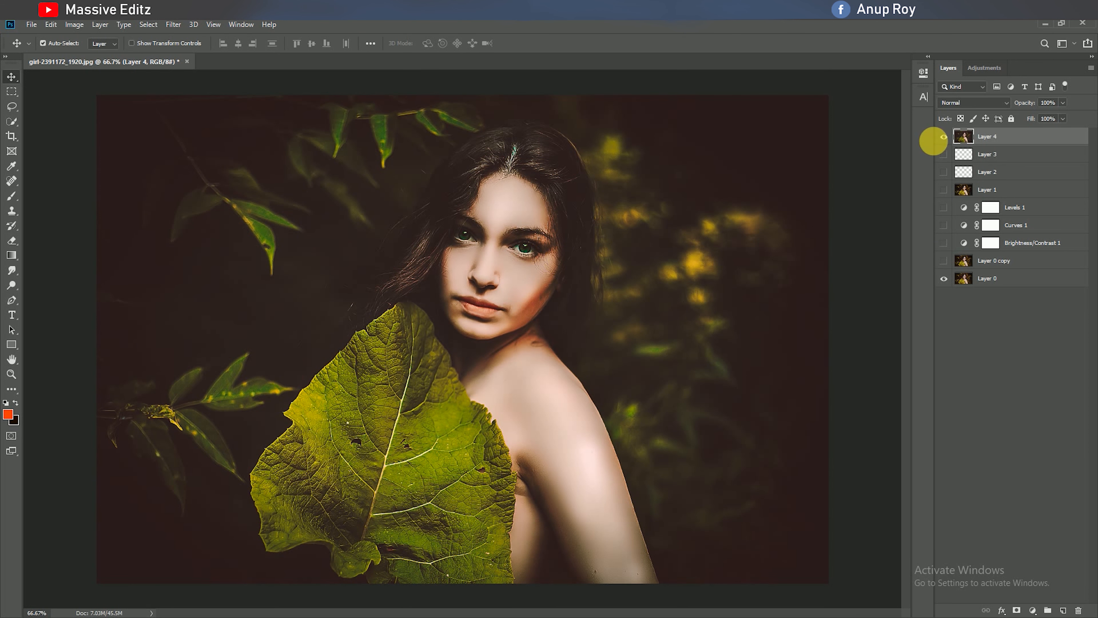
{"action": "left_click", "coordinate": [945, 137]}
{"action": "left_click", "coordinate": [944, 137]}
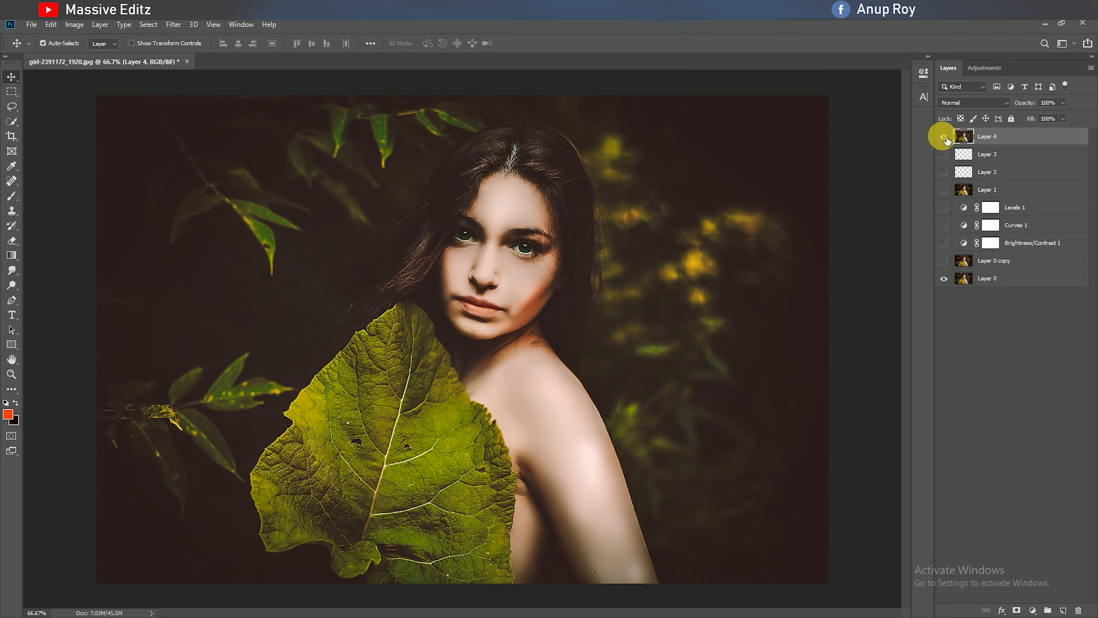